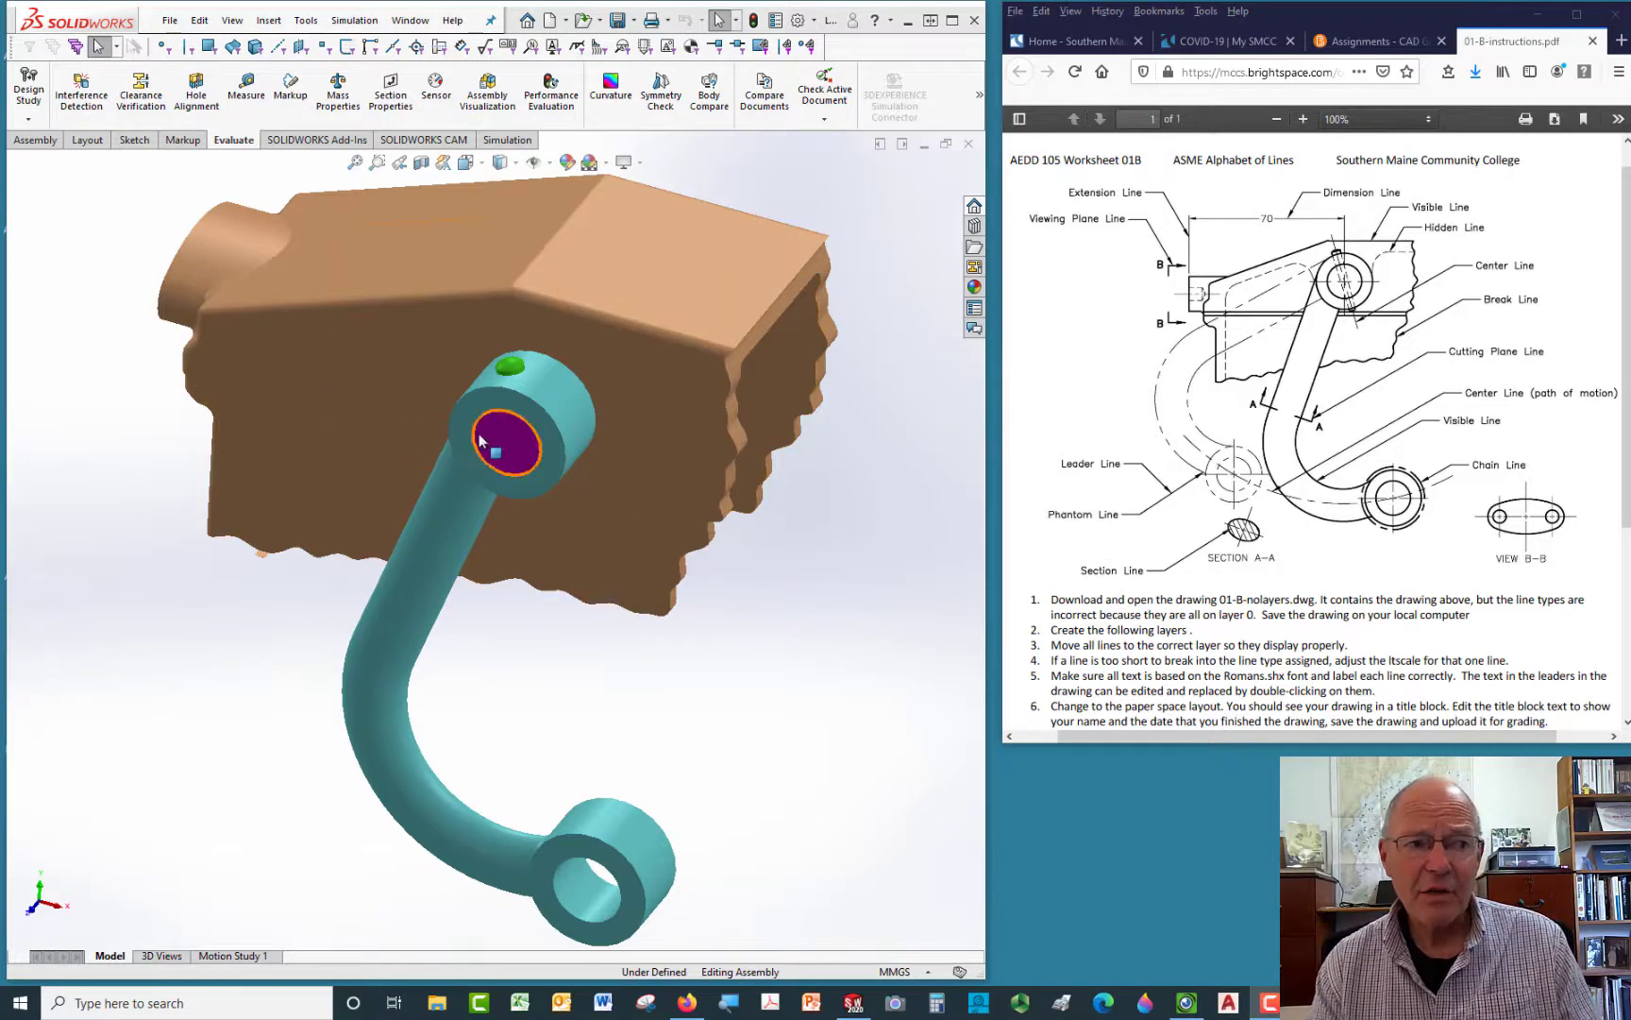
Orbit the swing-arm assembly past the pin to face the back of the bracket and its oval boss
left_click(1459, 330)
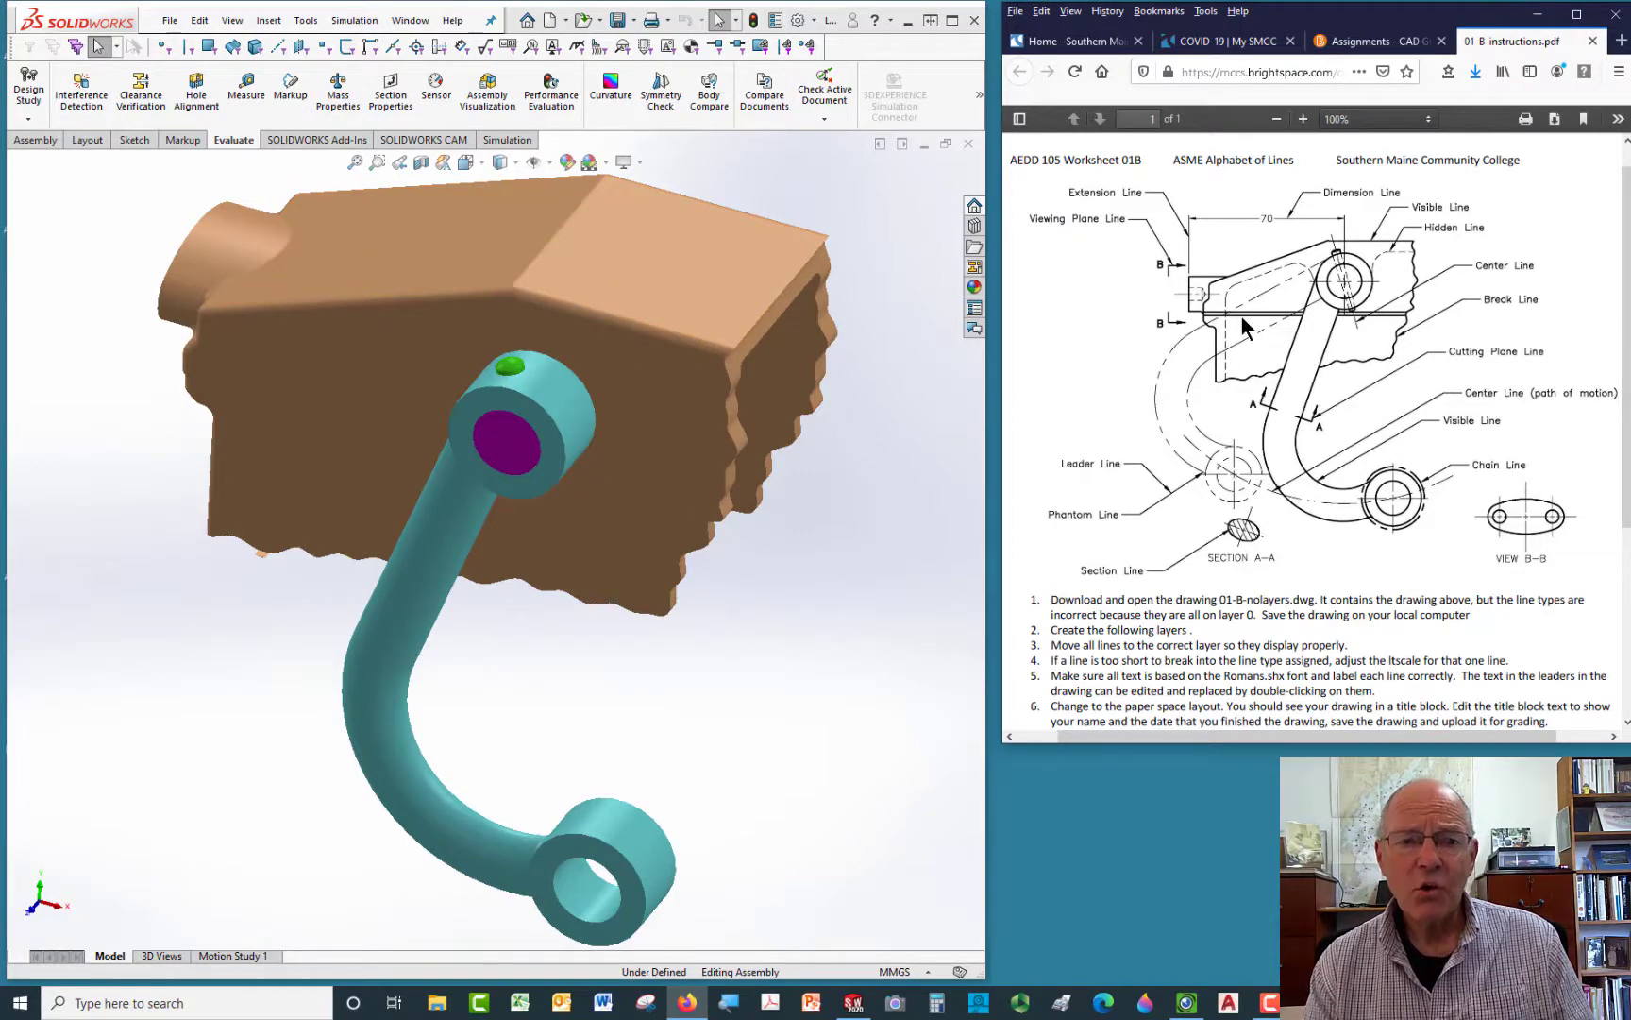
middle_click_drag(858, 497, 661, 415)
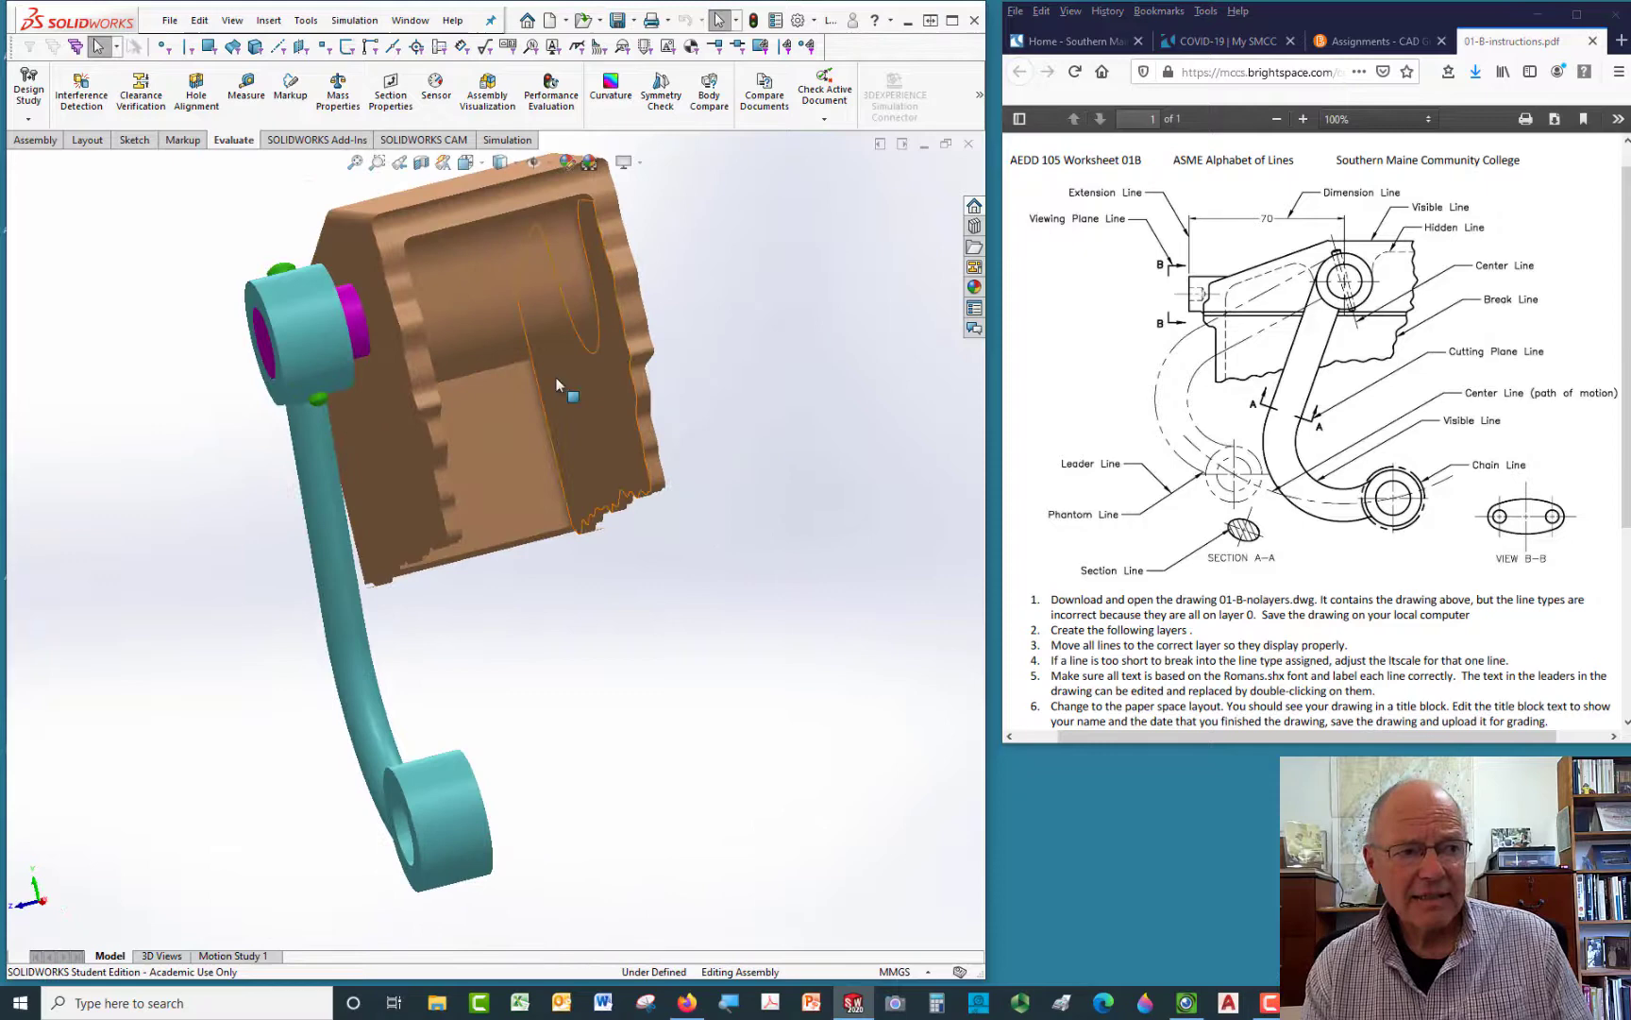
middle_click_drag(623, 354, 570, 382)
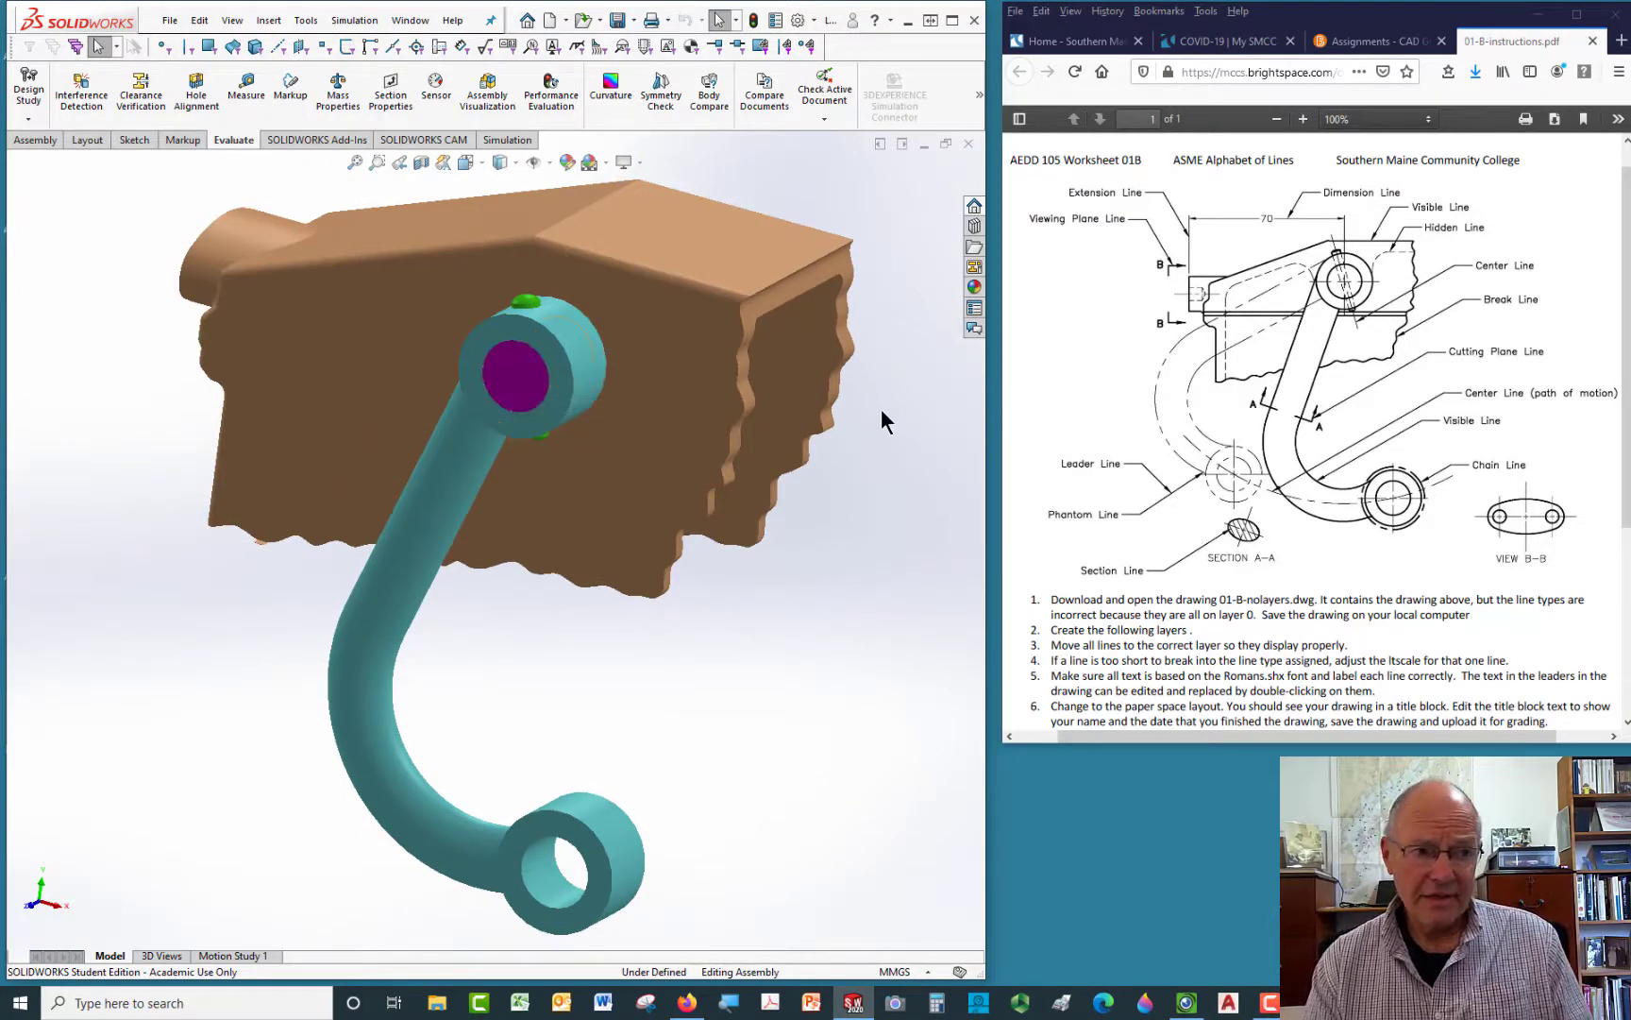
mouse_move(885, 419)
middle_mouse_down()
mouse_move(765, 408)
mouse_move(676, 423)
mouse_move(874, 394)
middle_mouse_up()
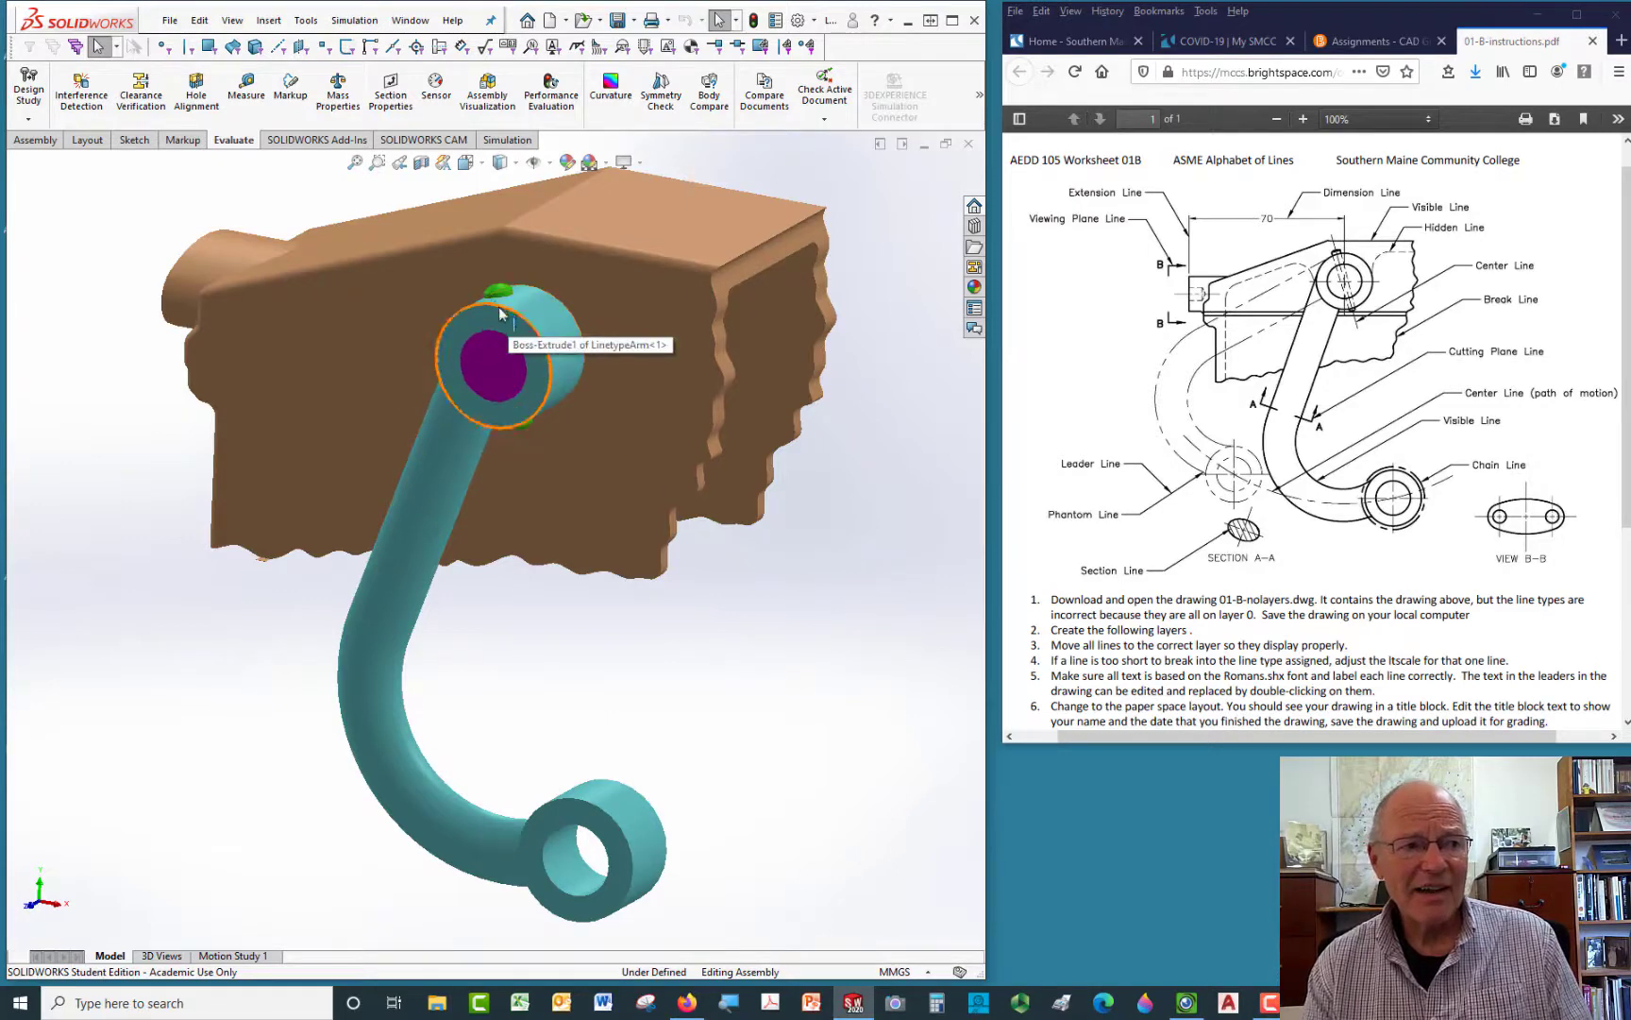
scroll(501, 312, "down", 5)
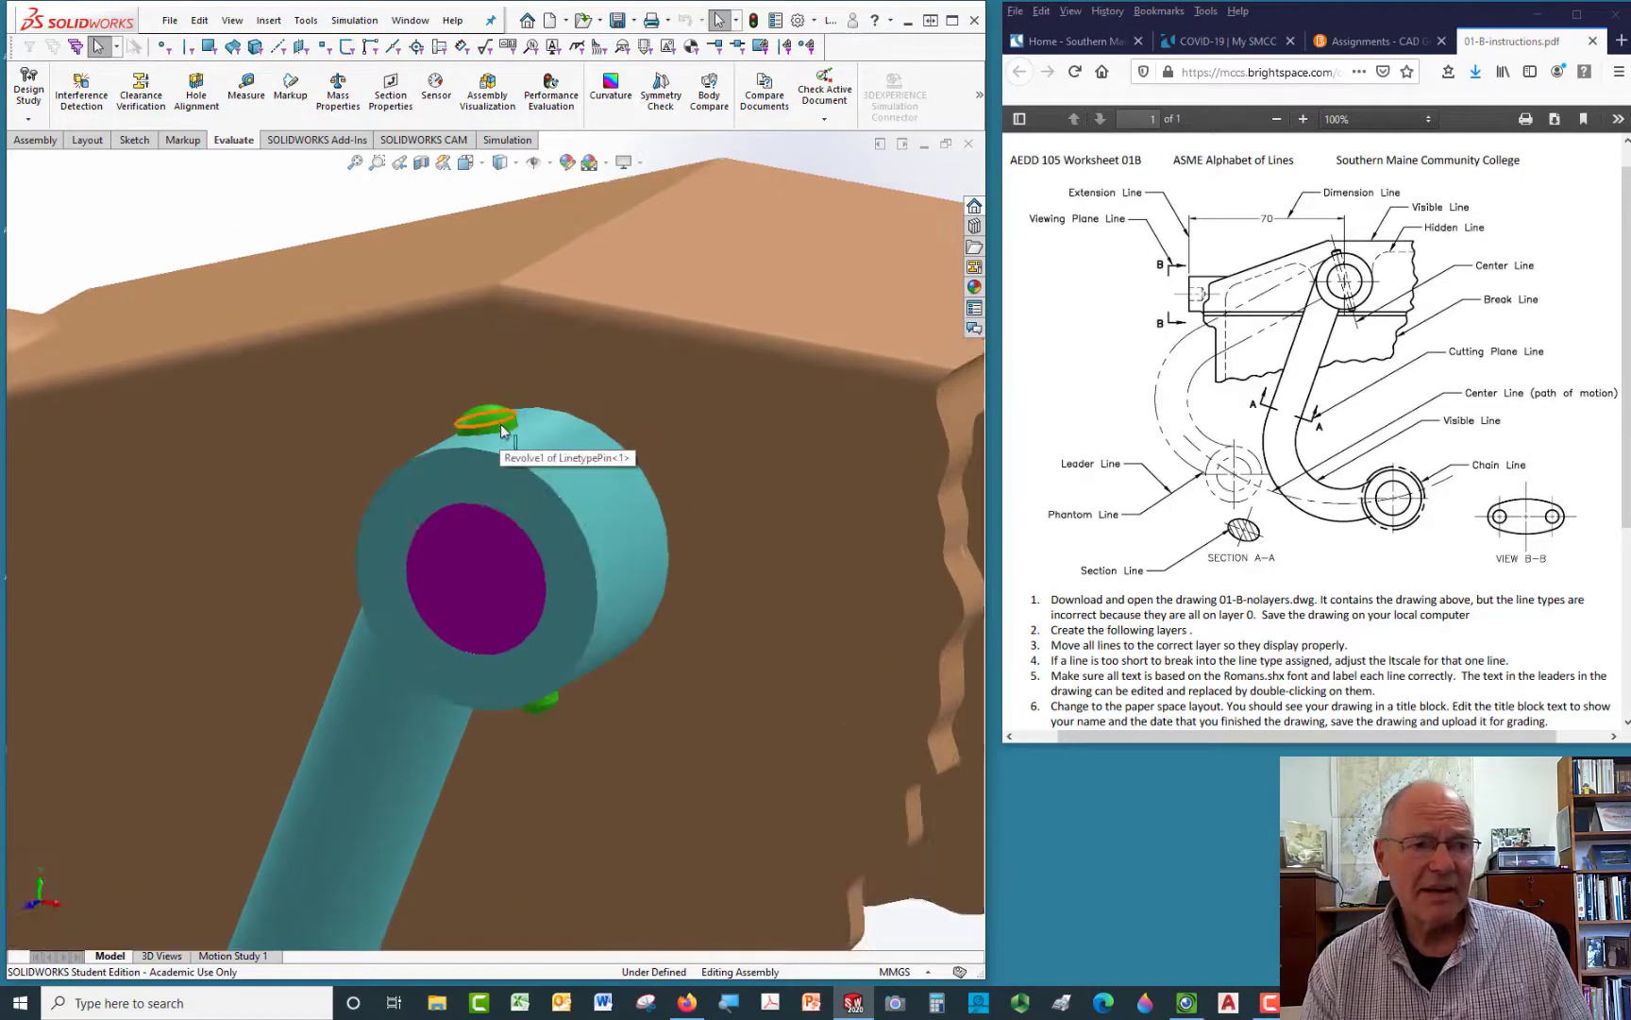
scroll(502, 424, "up", 5)
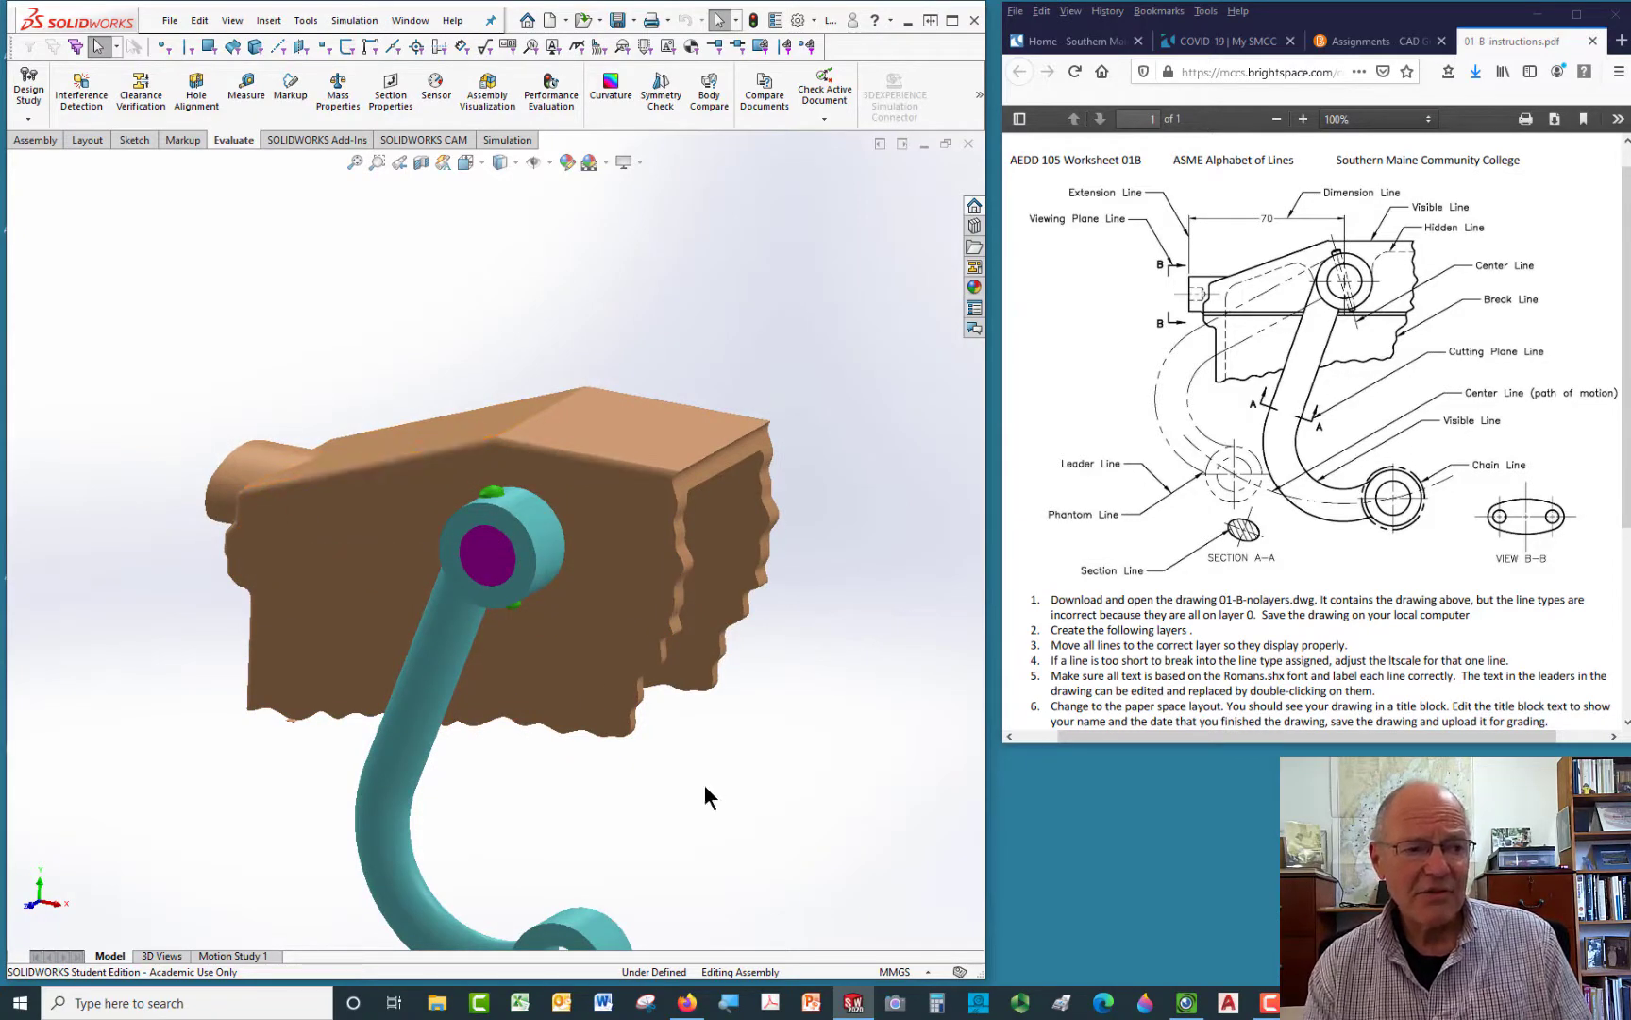
middle_click_drag(705, 787, 600, 603)
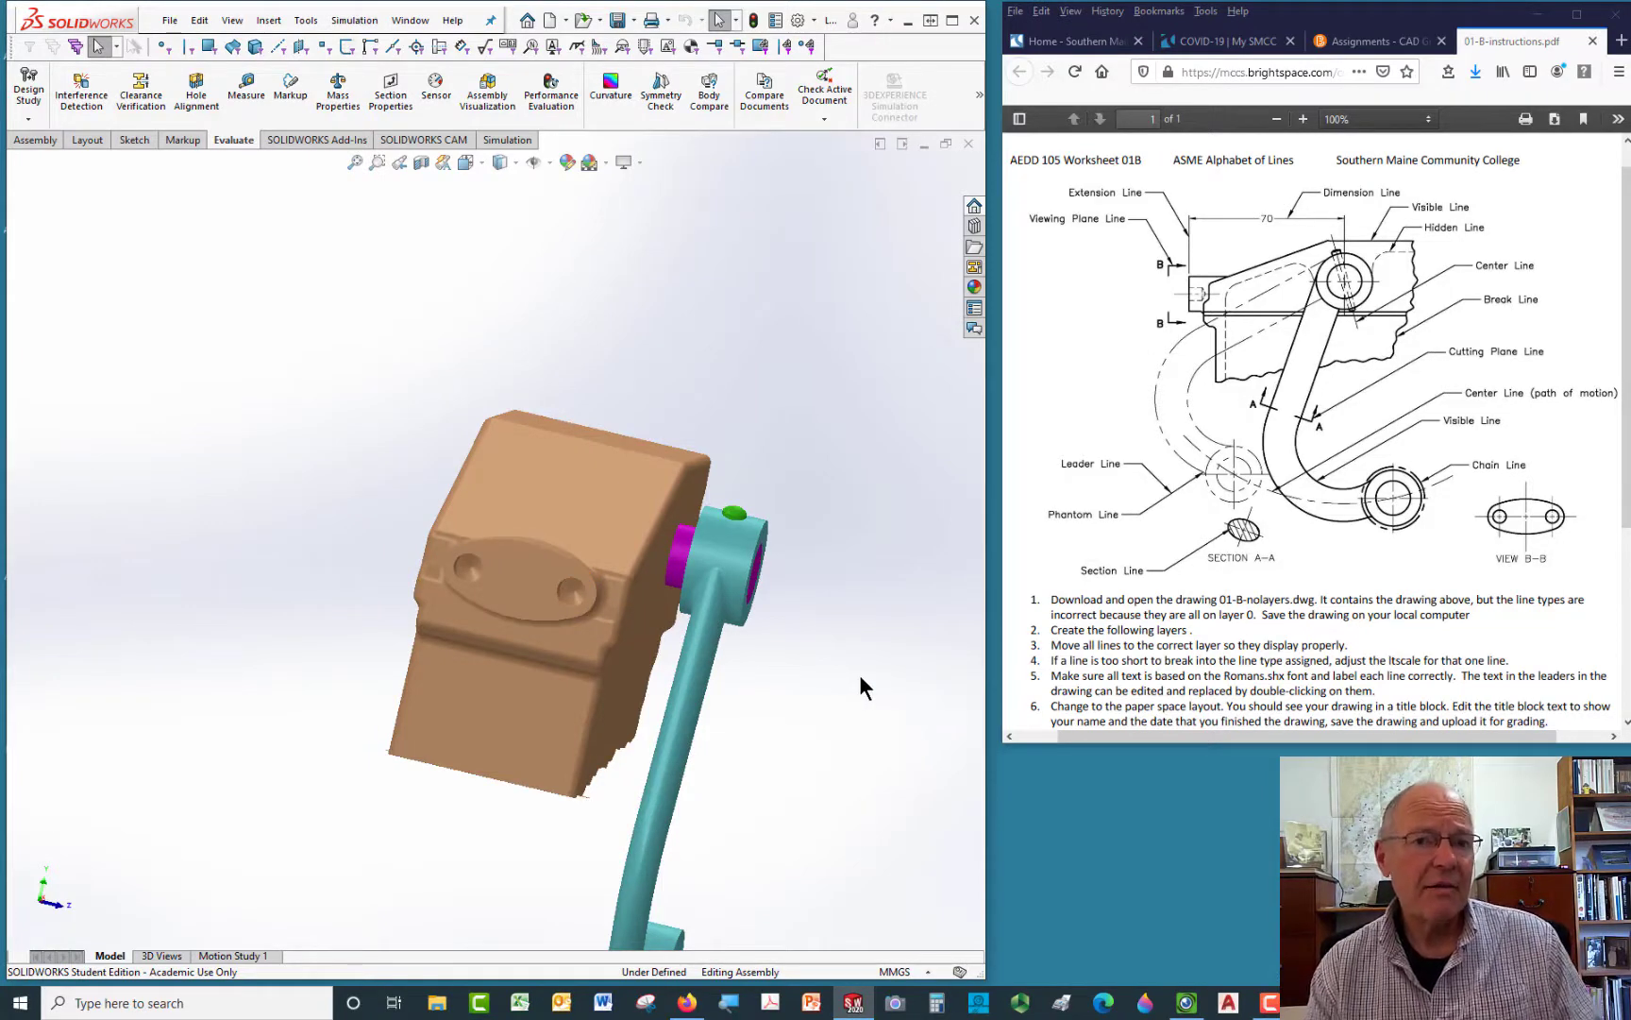
middle_click_drag(856, 681, 845, 672)
From the Front view, swing the crank arm left about its top pivot, then orbit to an angled view
key("space")
left_click(891, 765)
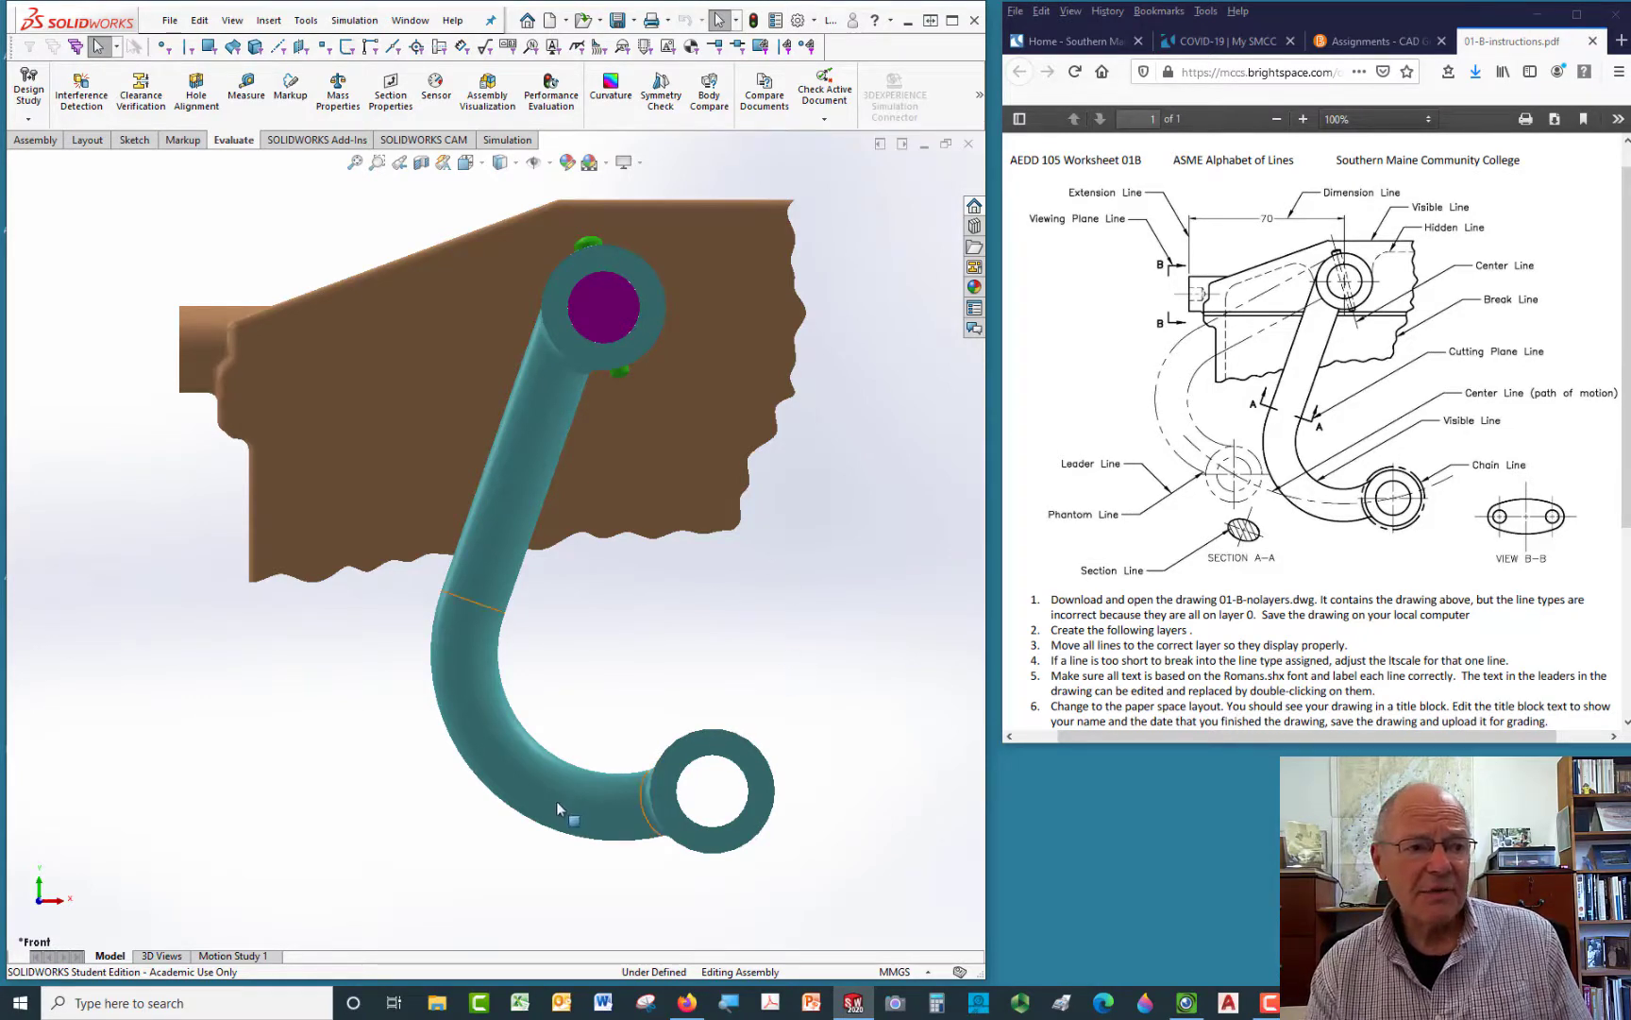
left_click_drag(590, 799, 375, 467)
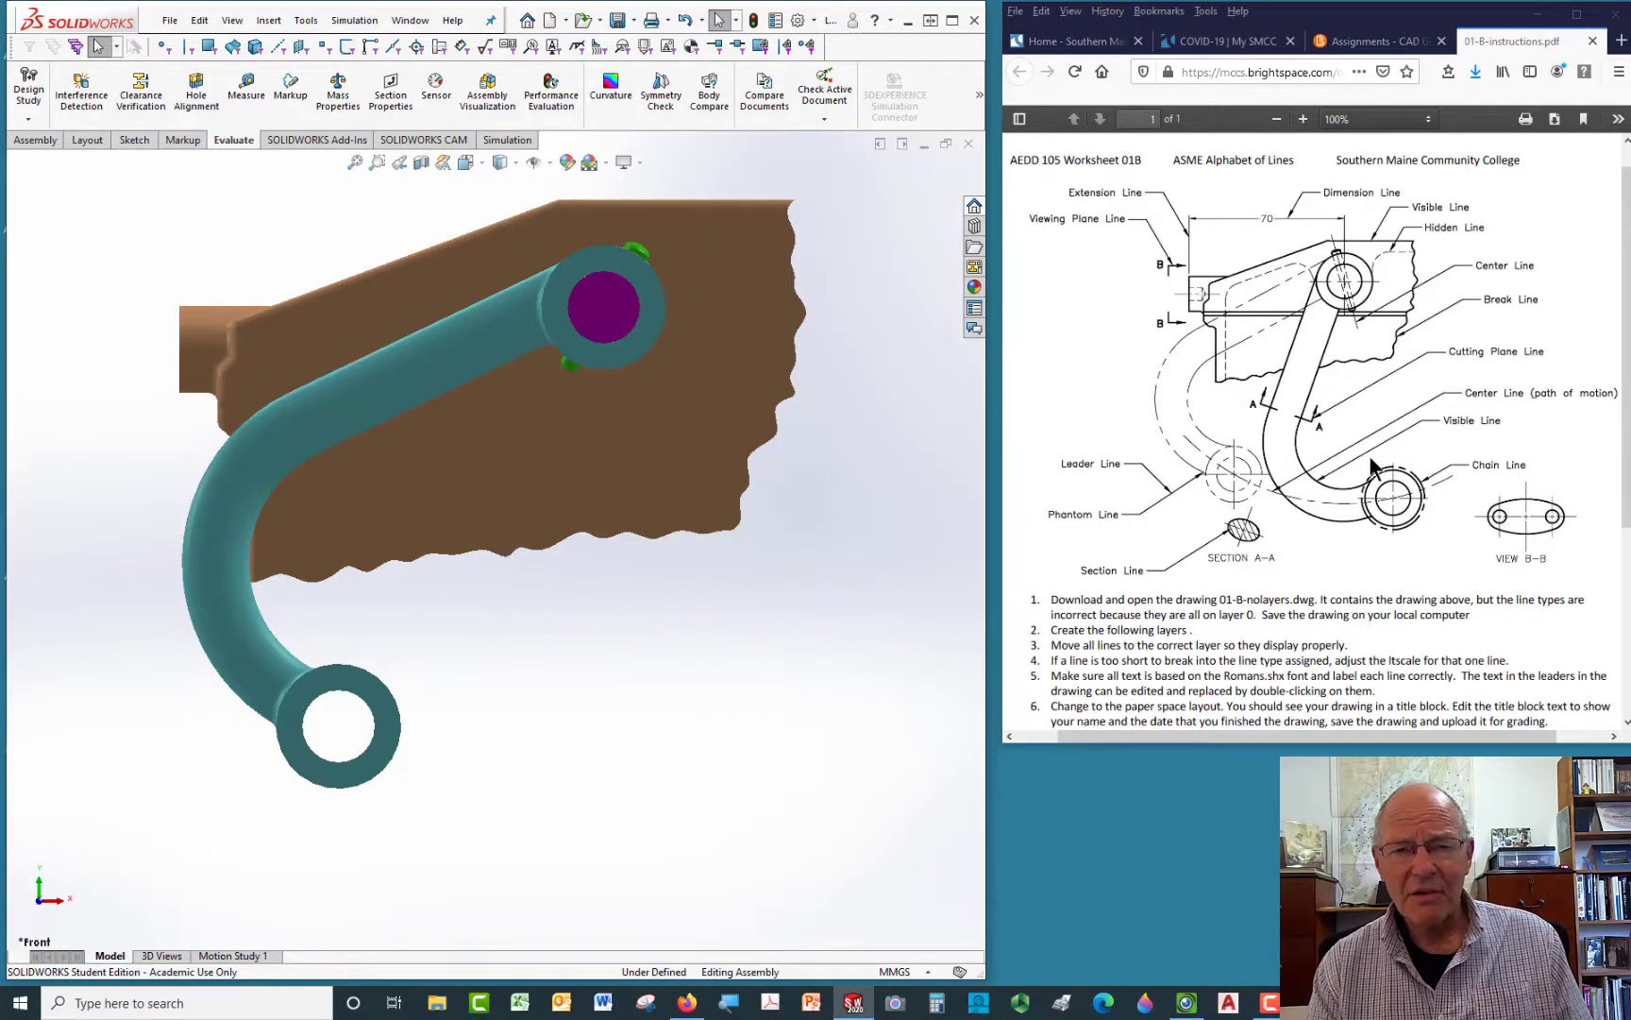
left_click_drag(232, 607, 269, 623)
left_click(717, 746)
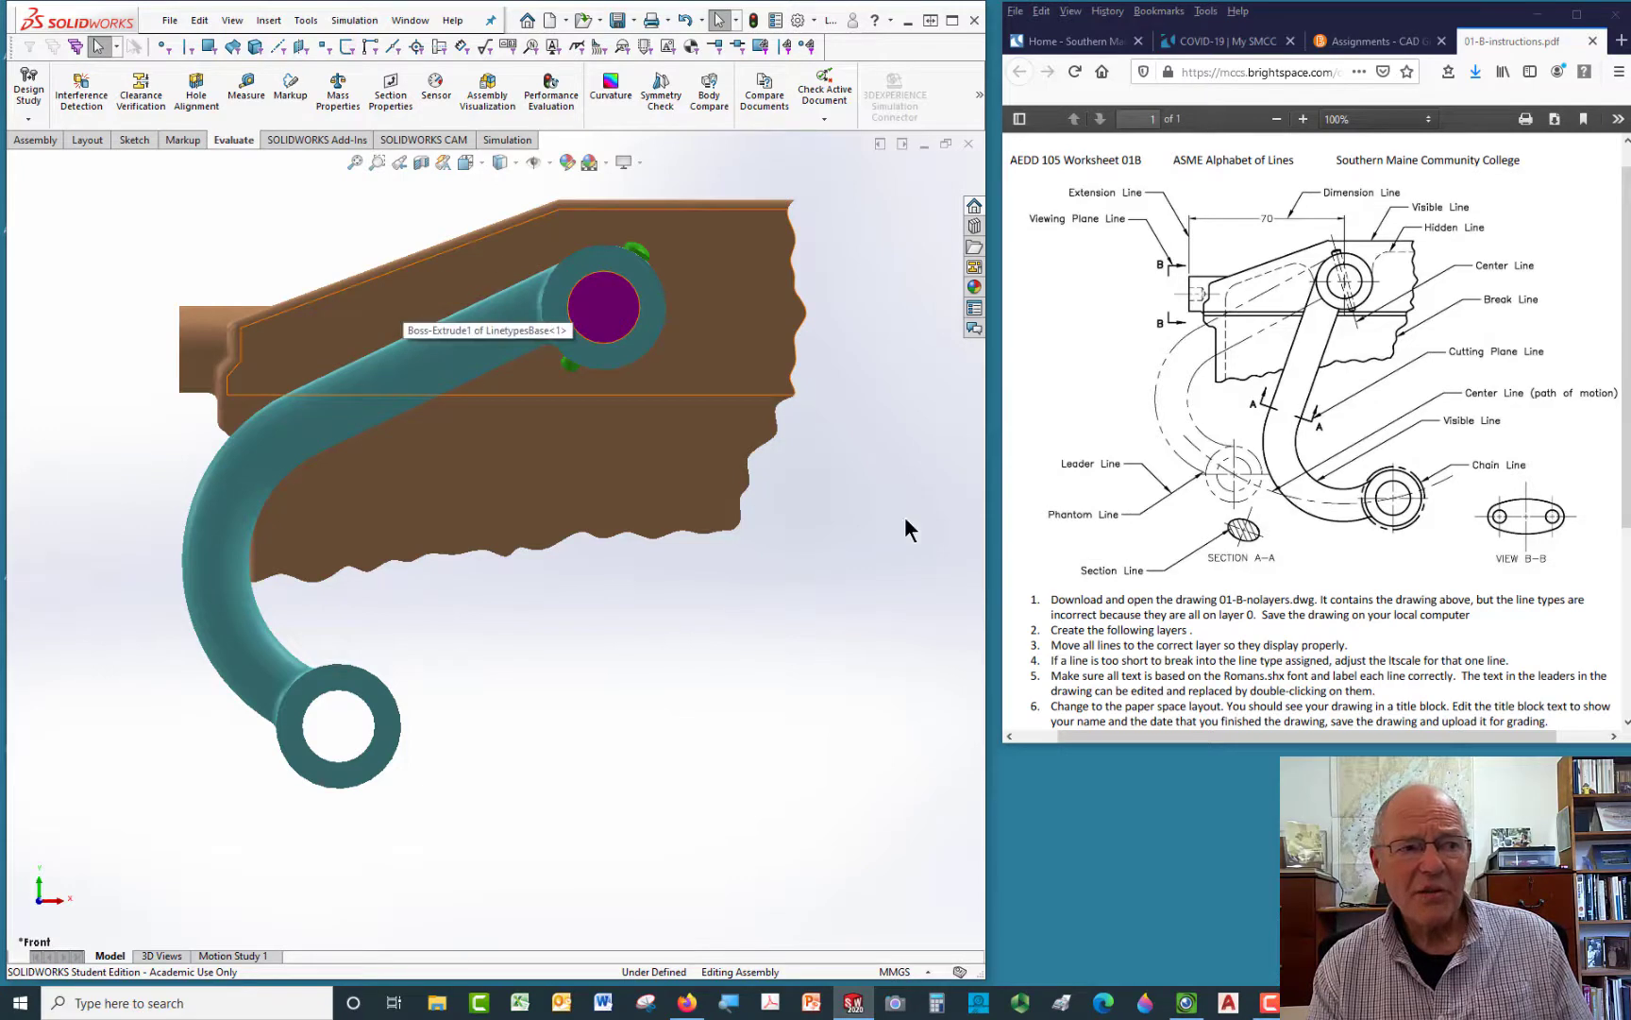
middle_click_drag(888, 654, 641, 536)
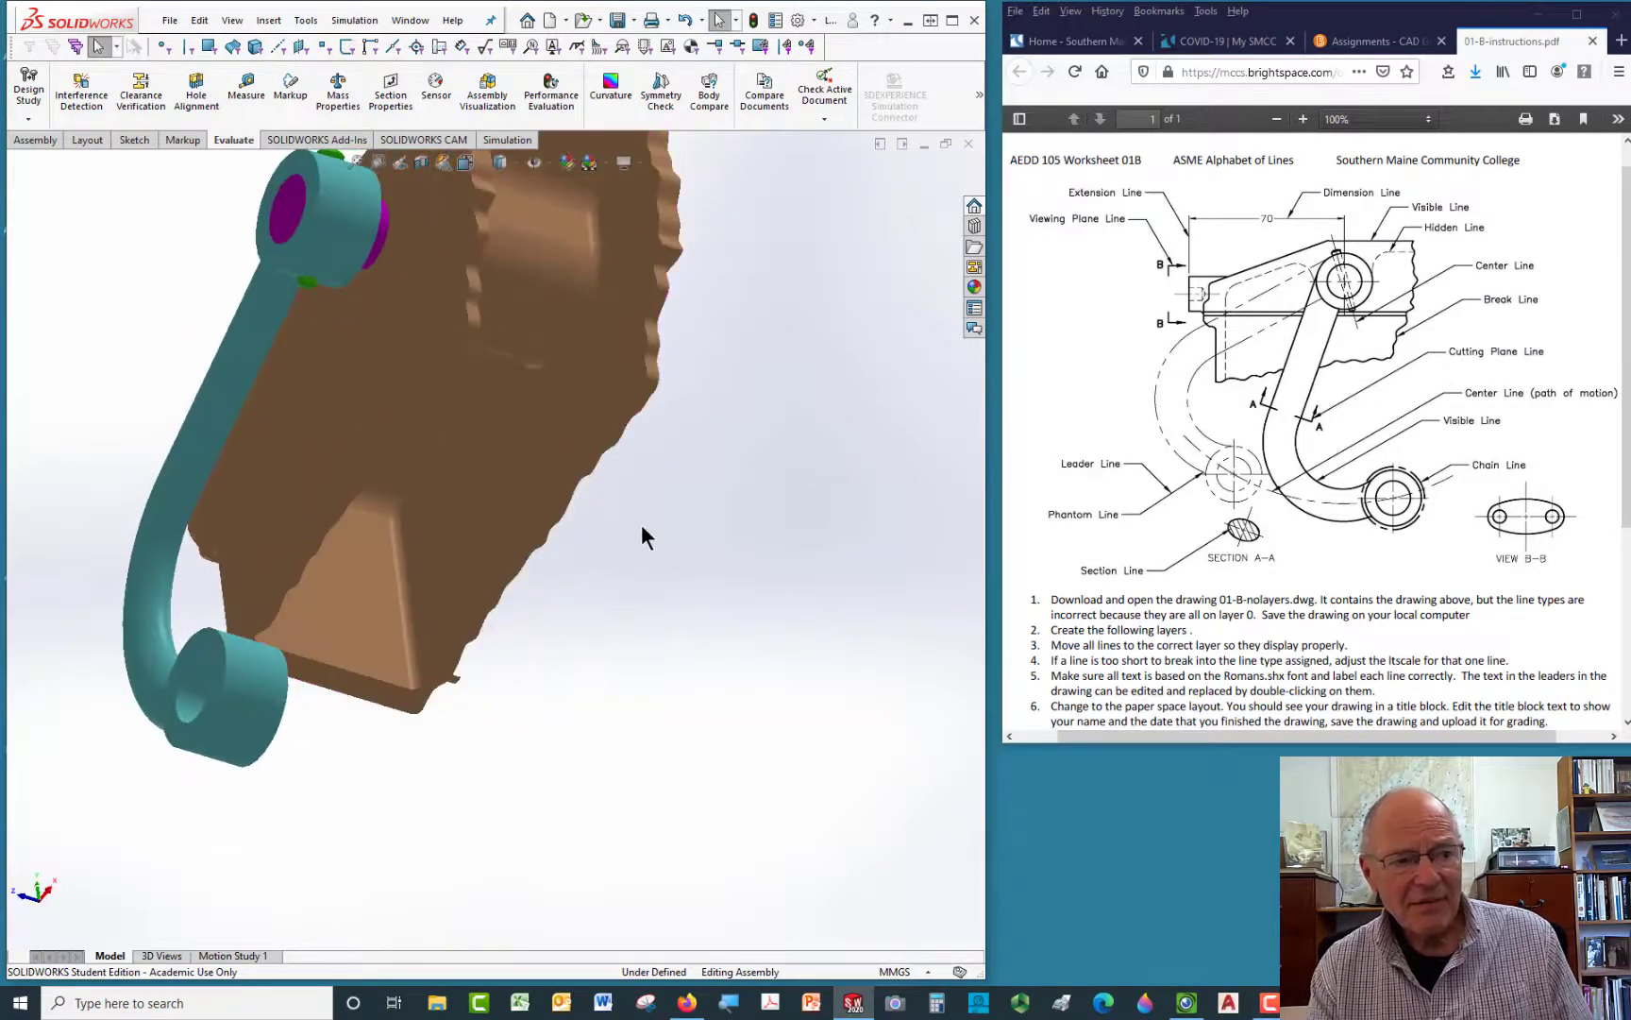
Zoom to fit, switch to Shaded With Edges, and orbit to a side view with the arm in front
key("f")
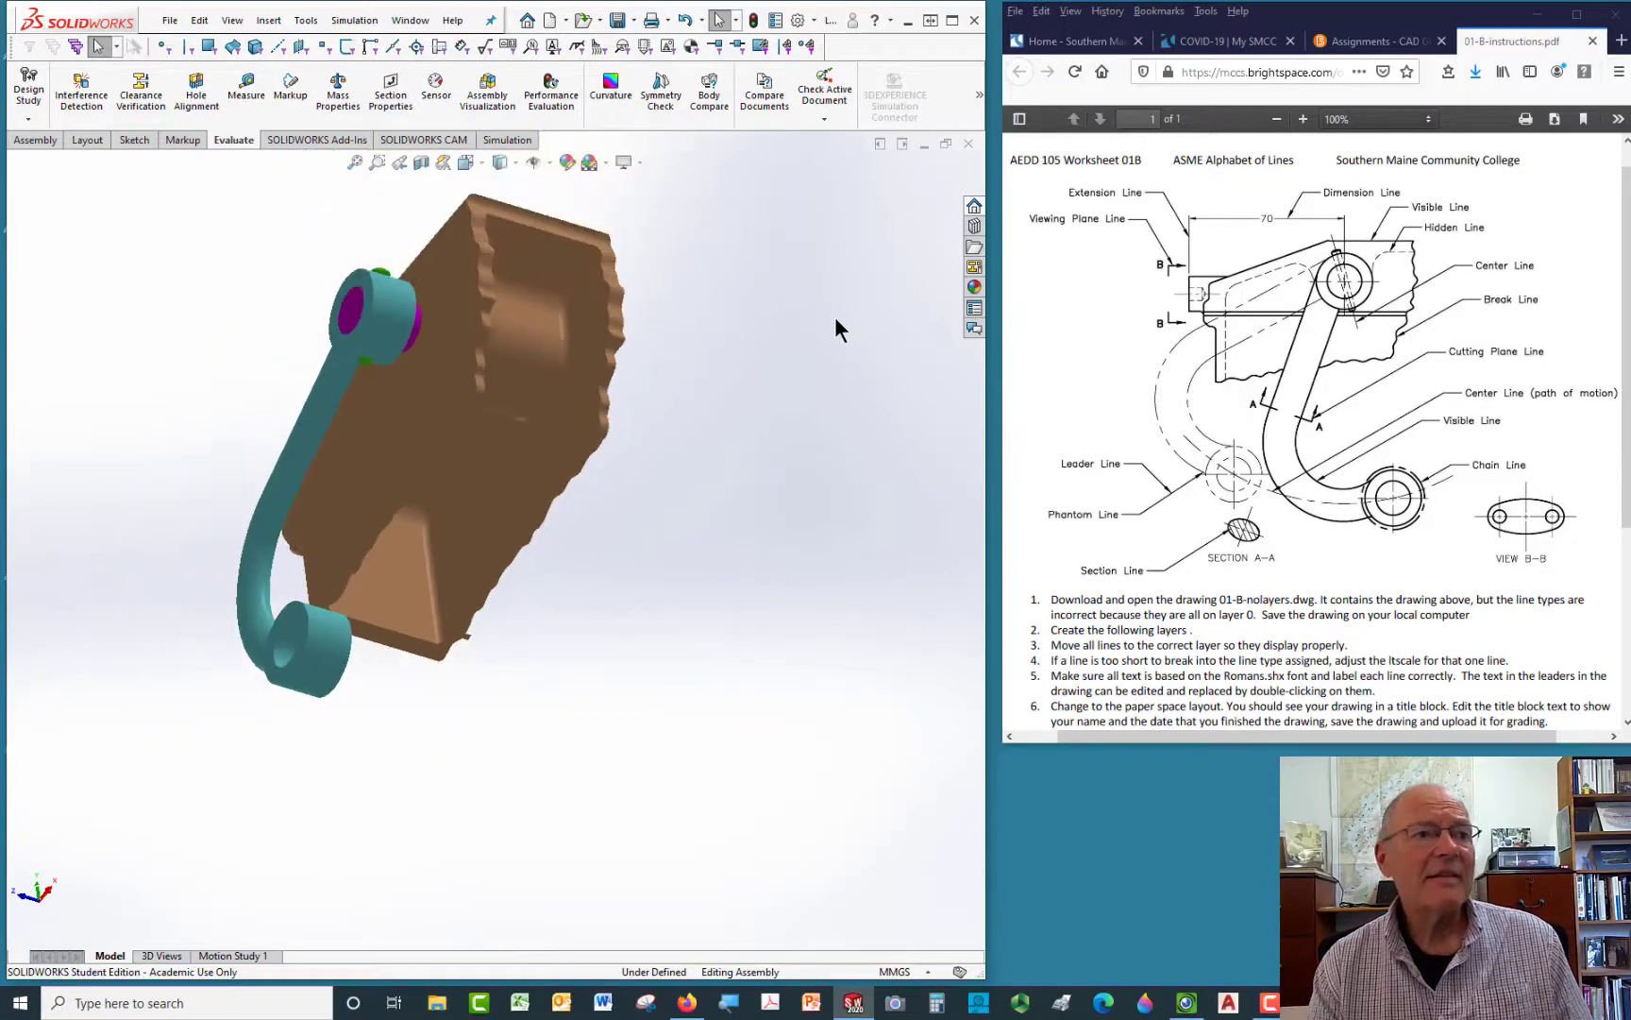
left_click(509, 160)
left_click(502, 188)
middle_click_drag(641, 401, 565, 434)
key("Escape")
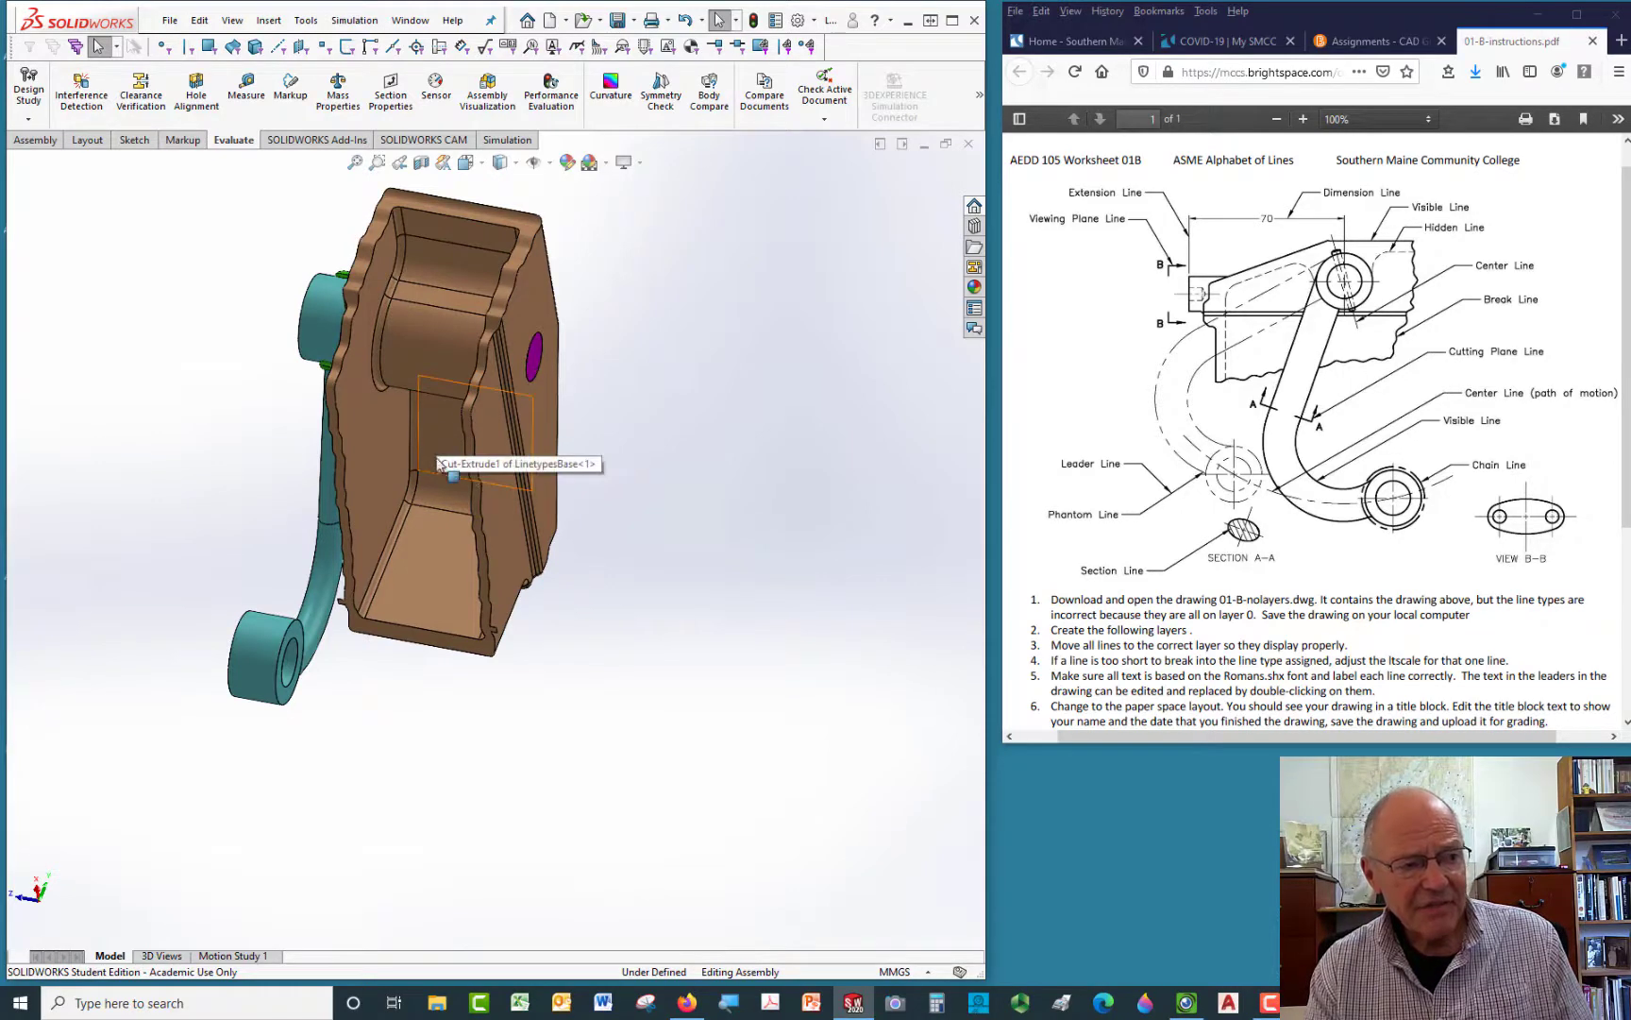
middle_click_drag(608, 484, 895, 576)
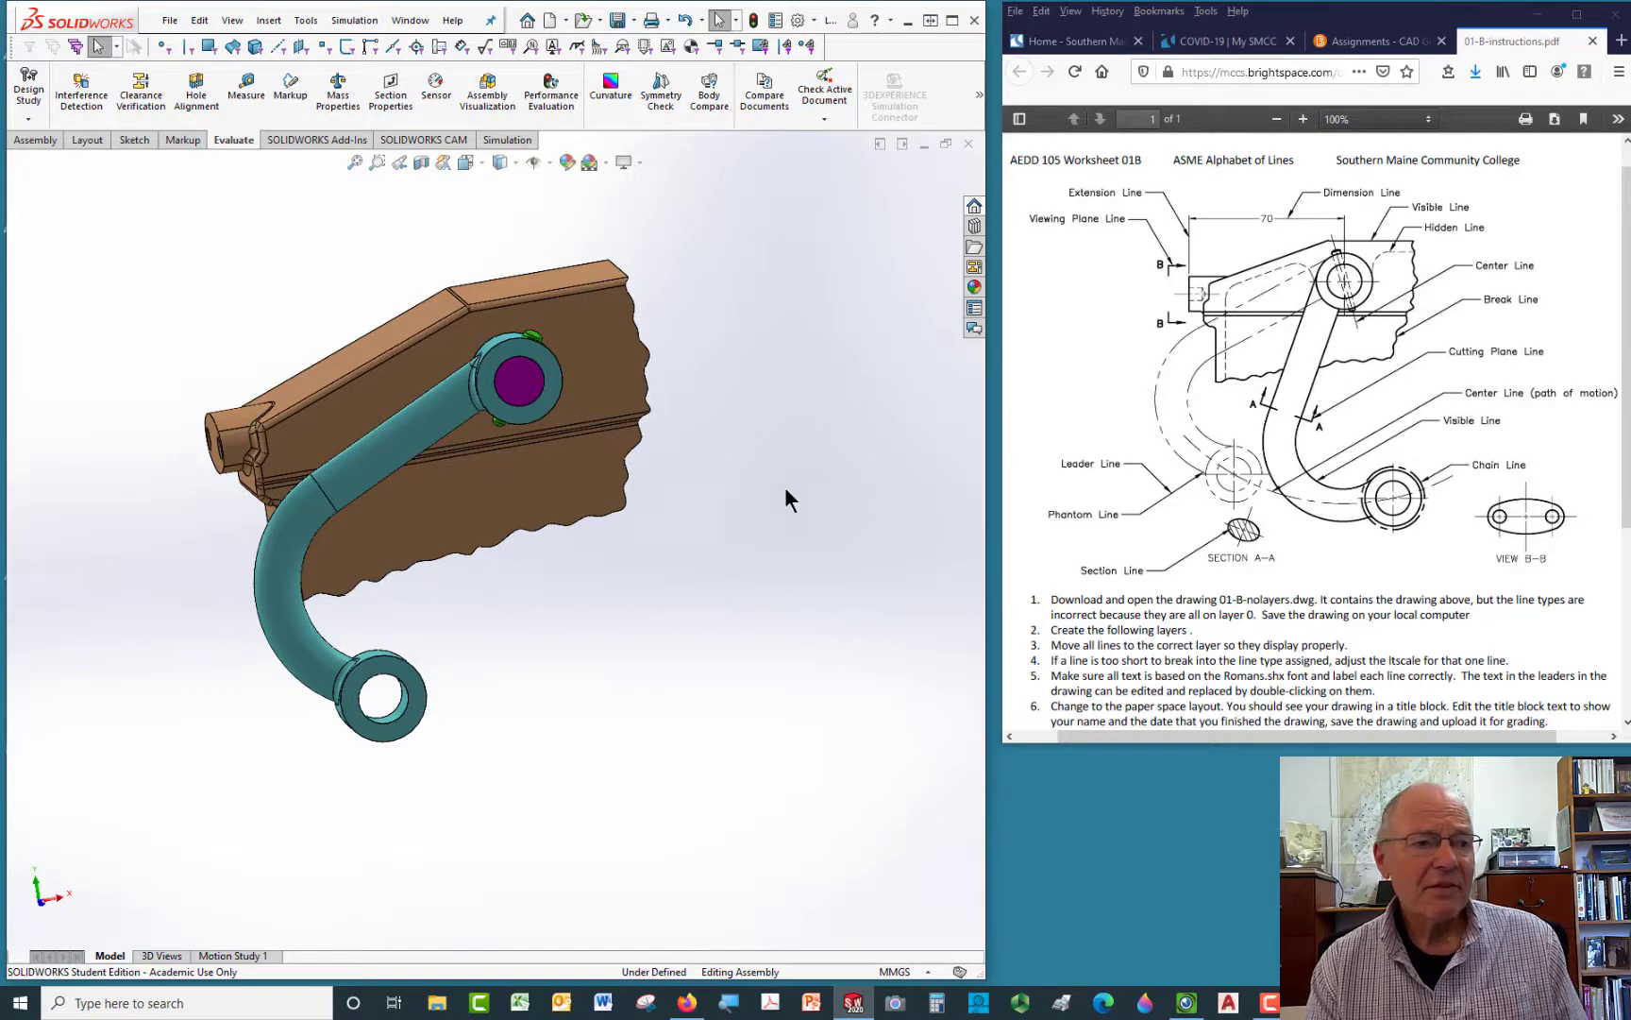
In the Front view, show Hidden Lines Visible, then return to Shaded With Edges
key("space")
left_click(821, 572)
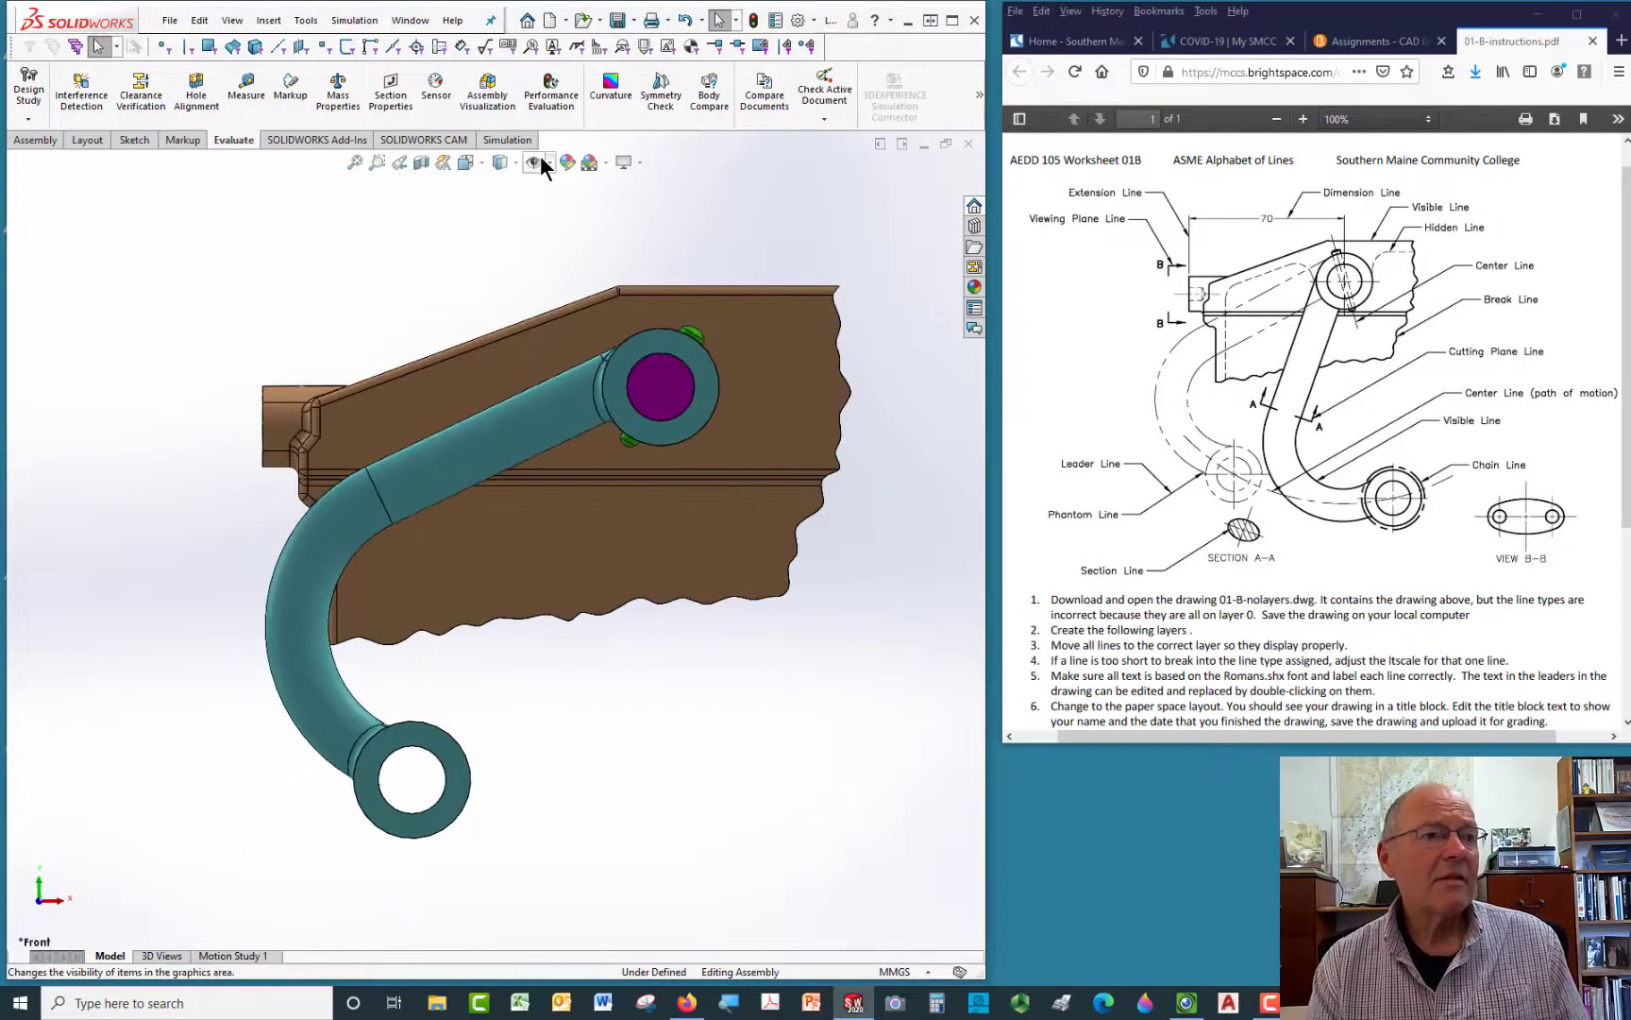
left_click(515, 162)
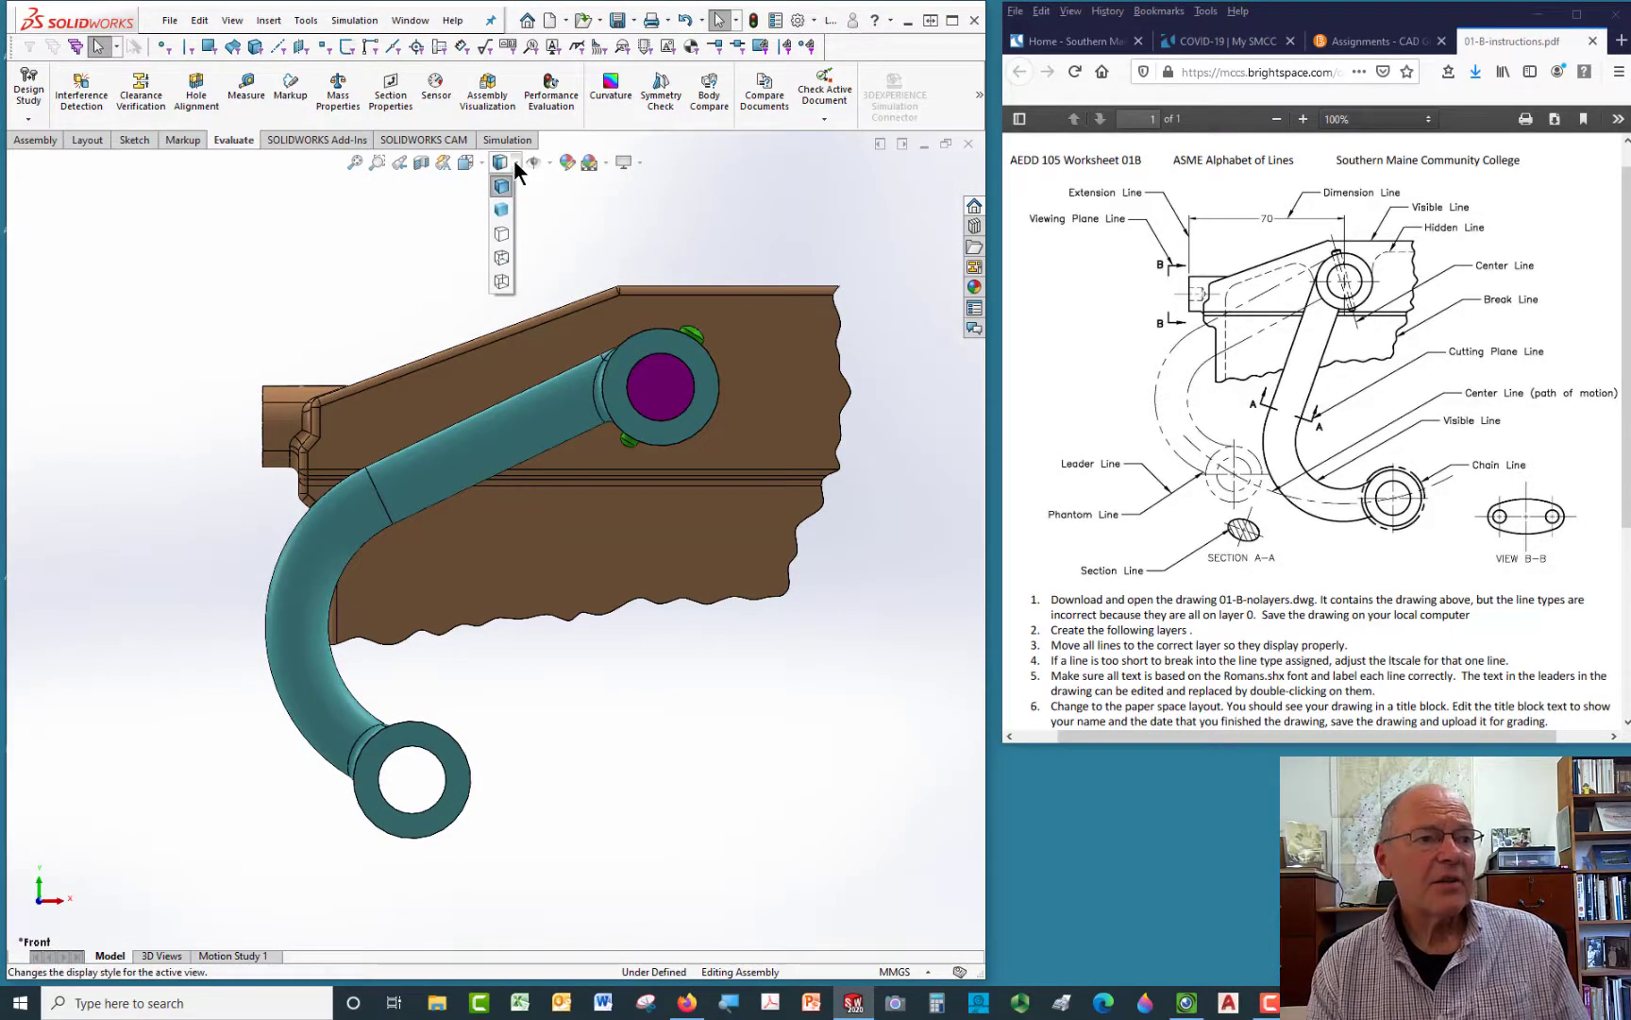
left_click(502, 257)
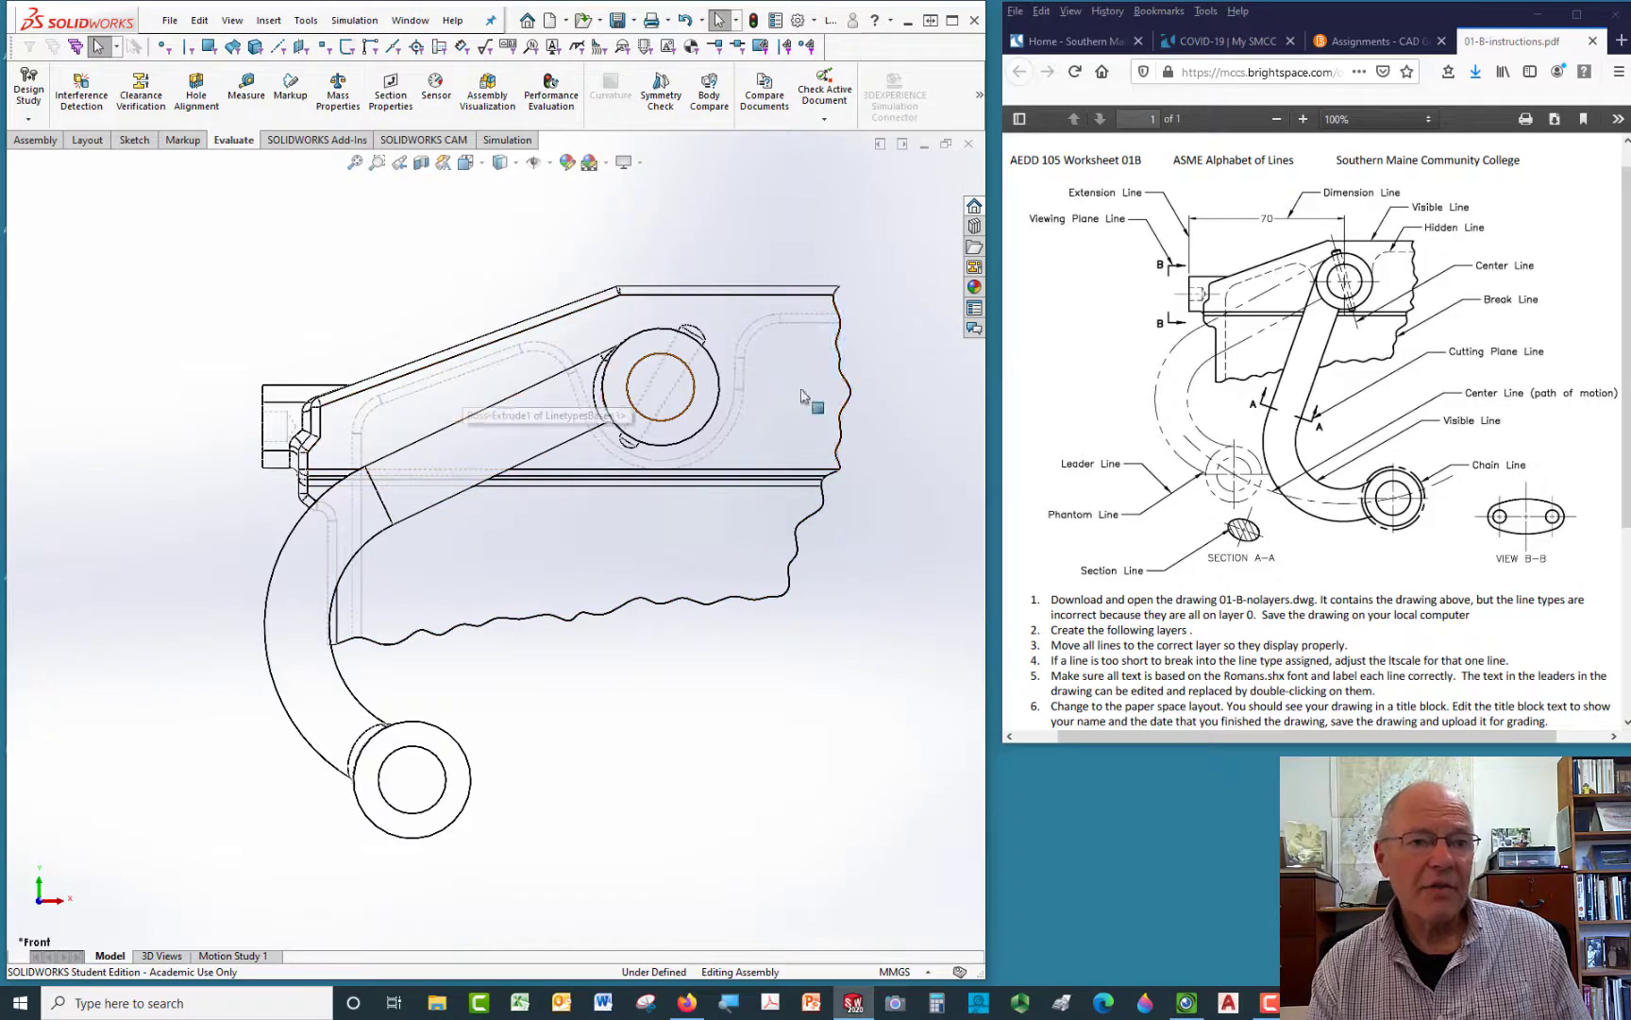
left_click(514, 162)
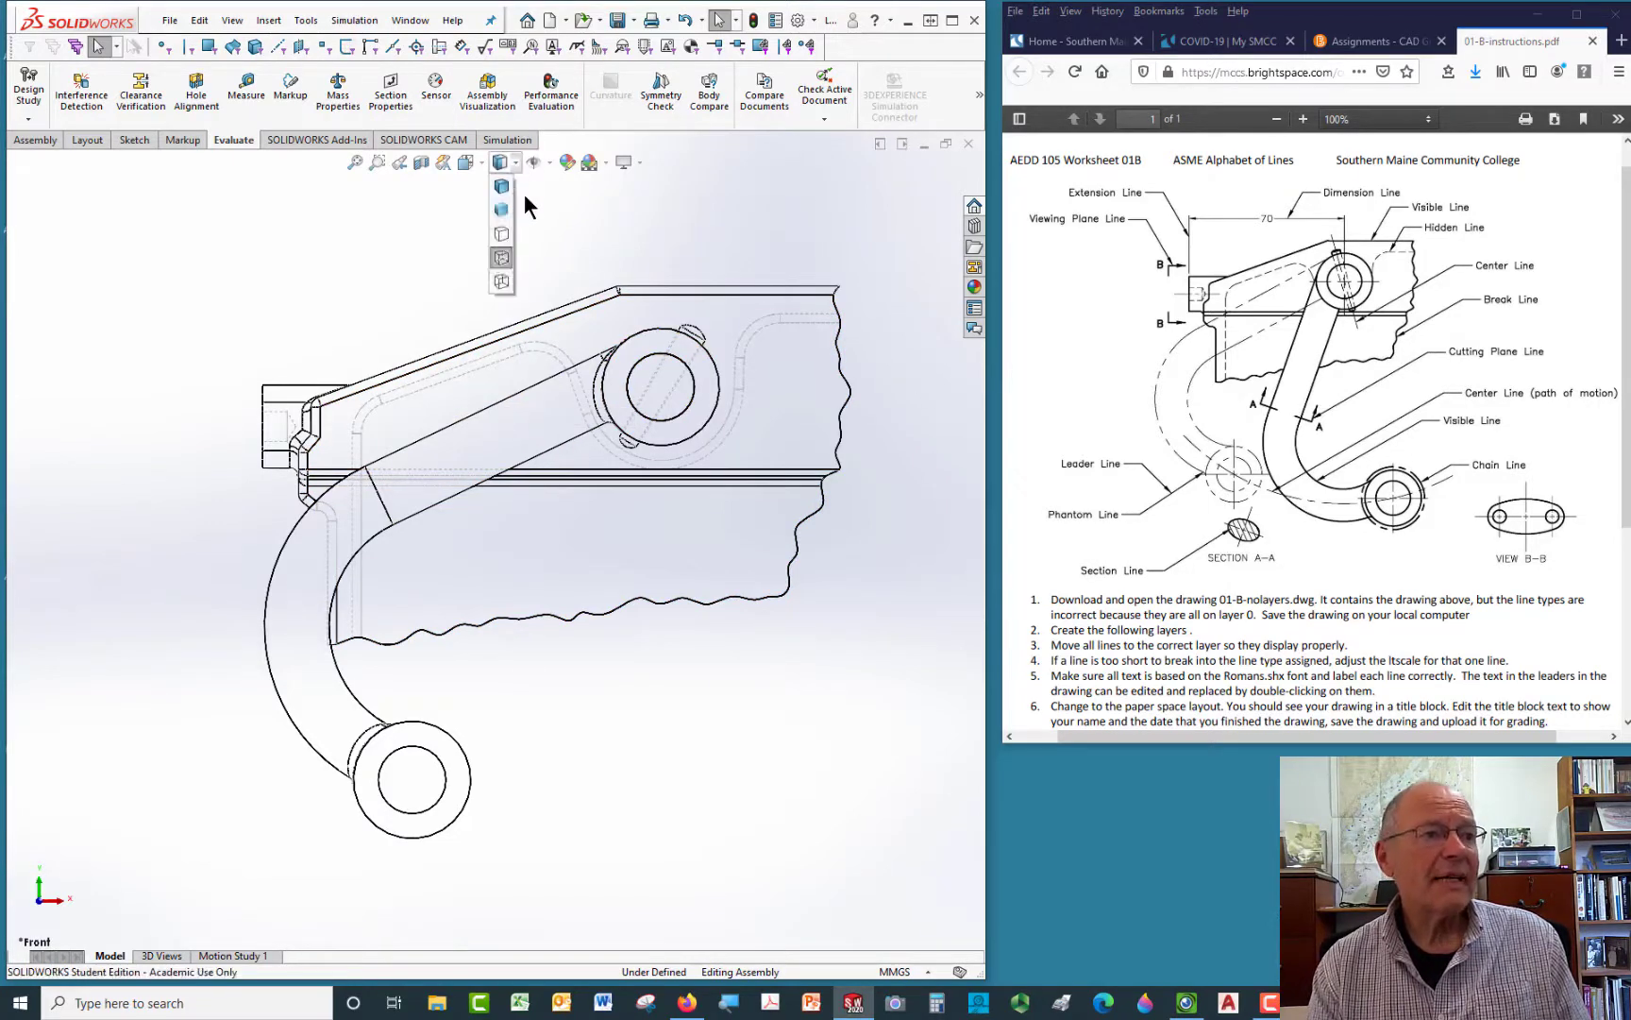
left_click(502, 190)
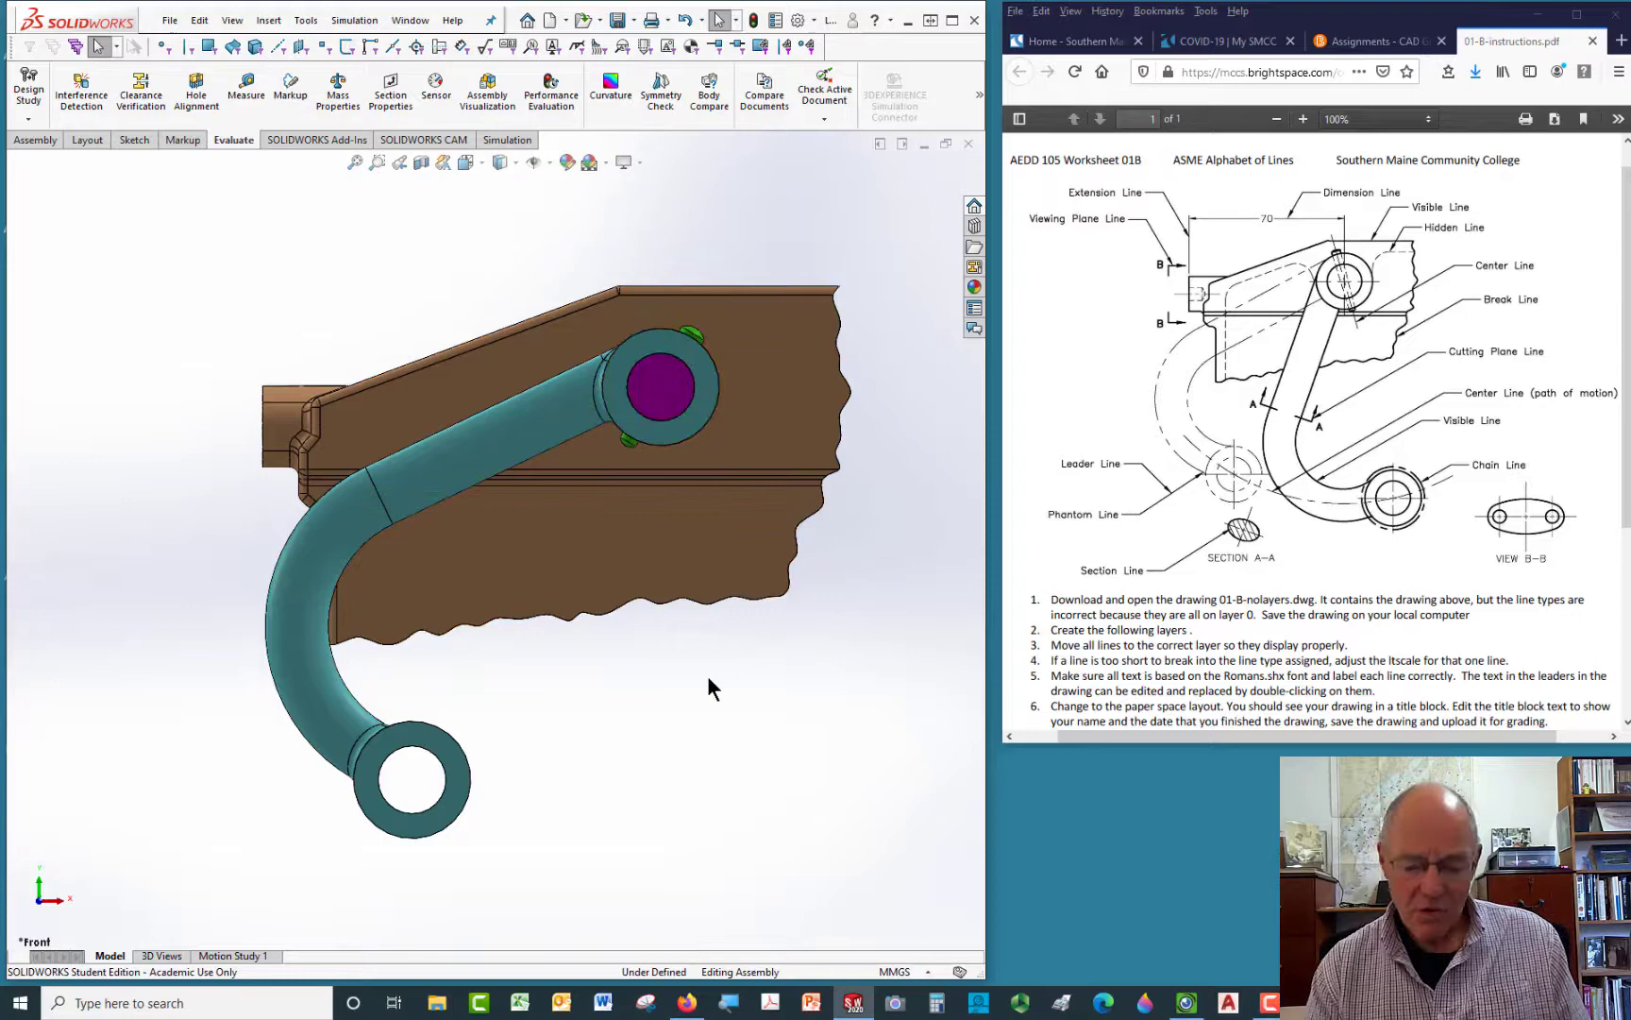
Turn to isometric, then the Ctrl+3 side view, and briefly select the oval boss face
key("ctrl+7")
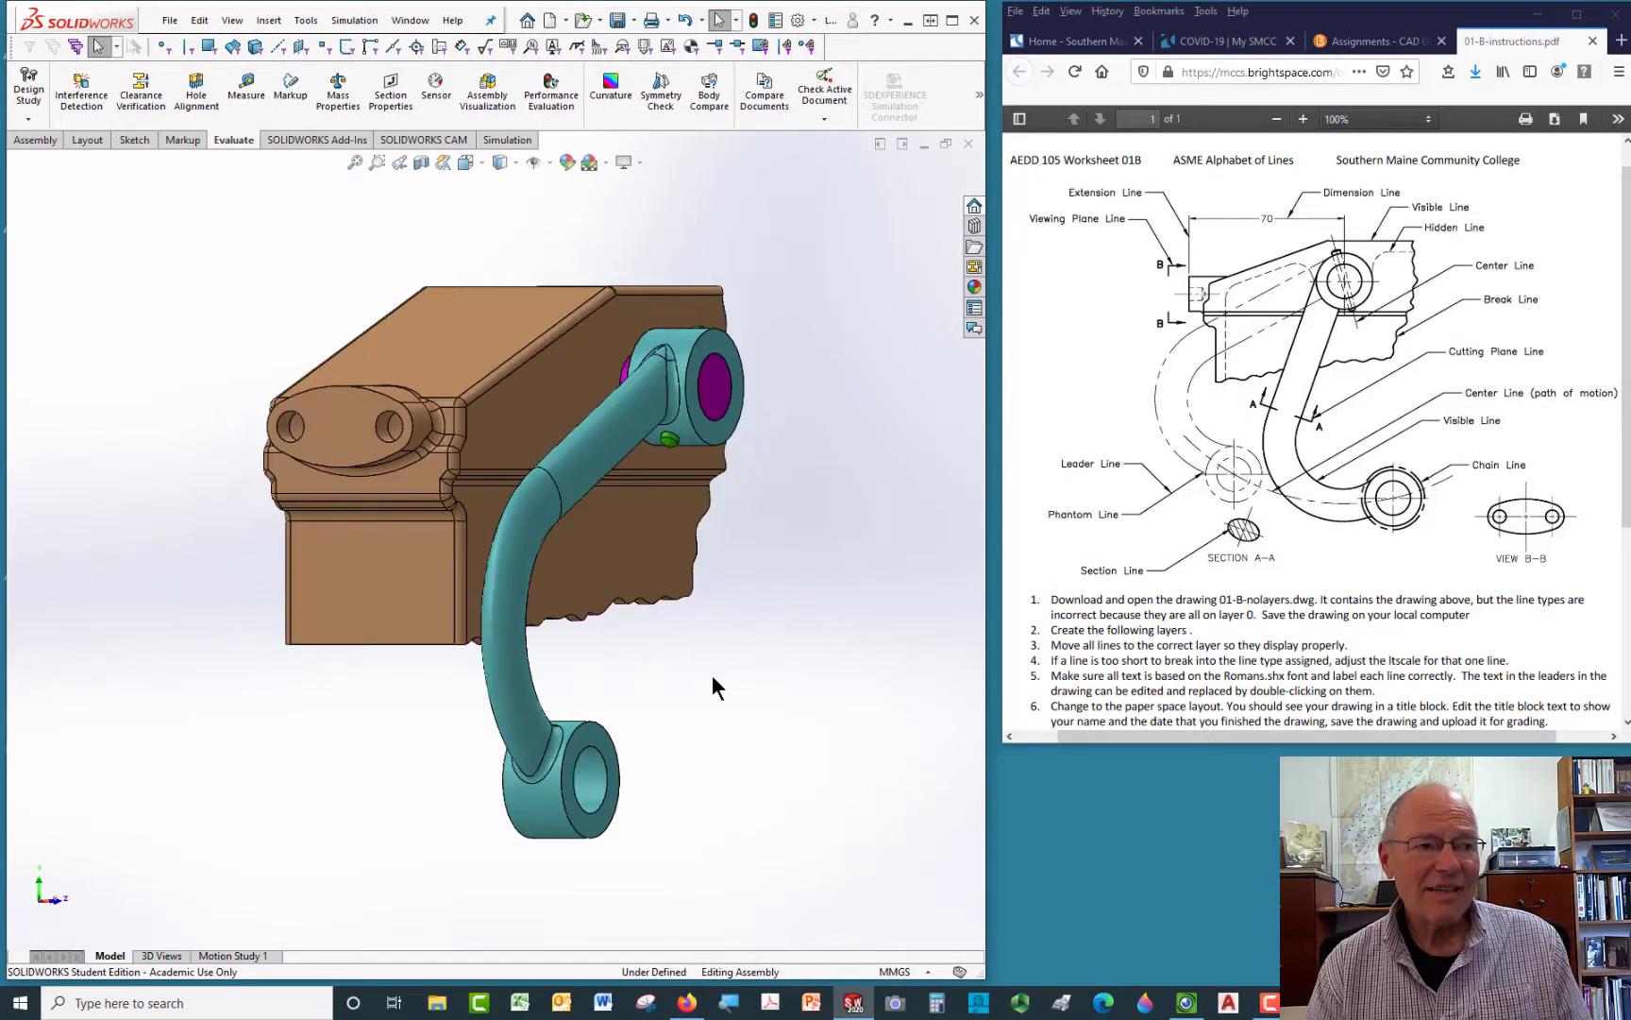
key("ctrl+3")
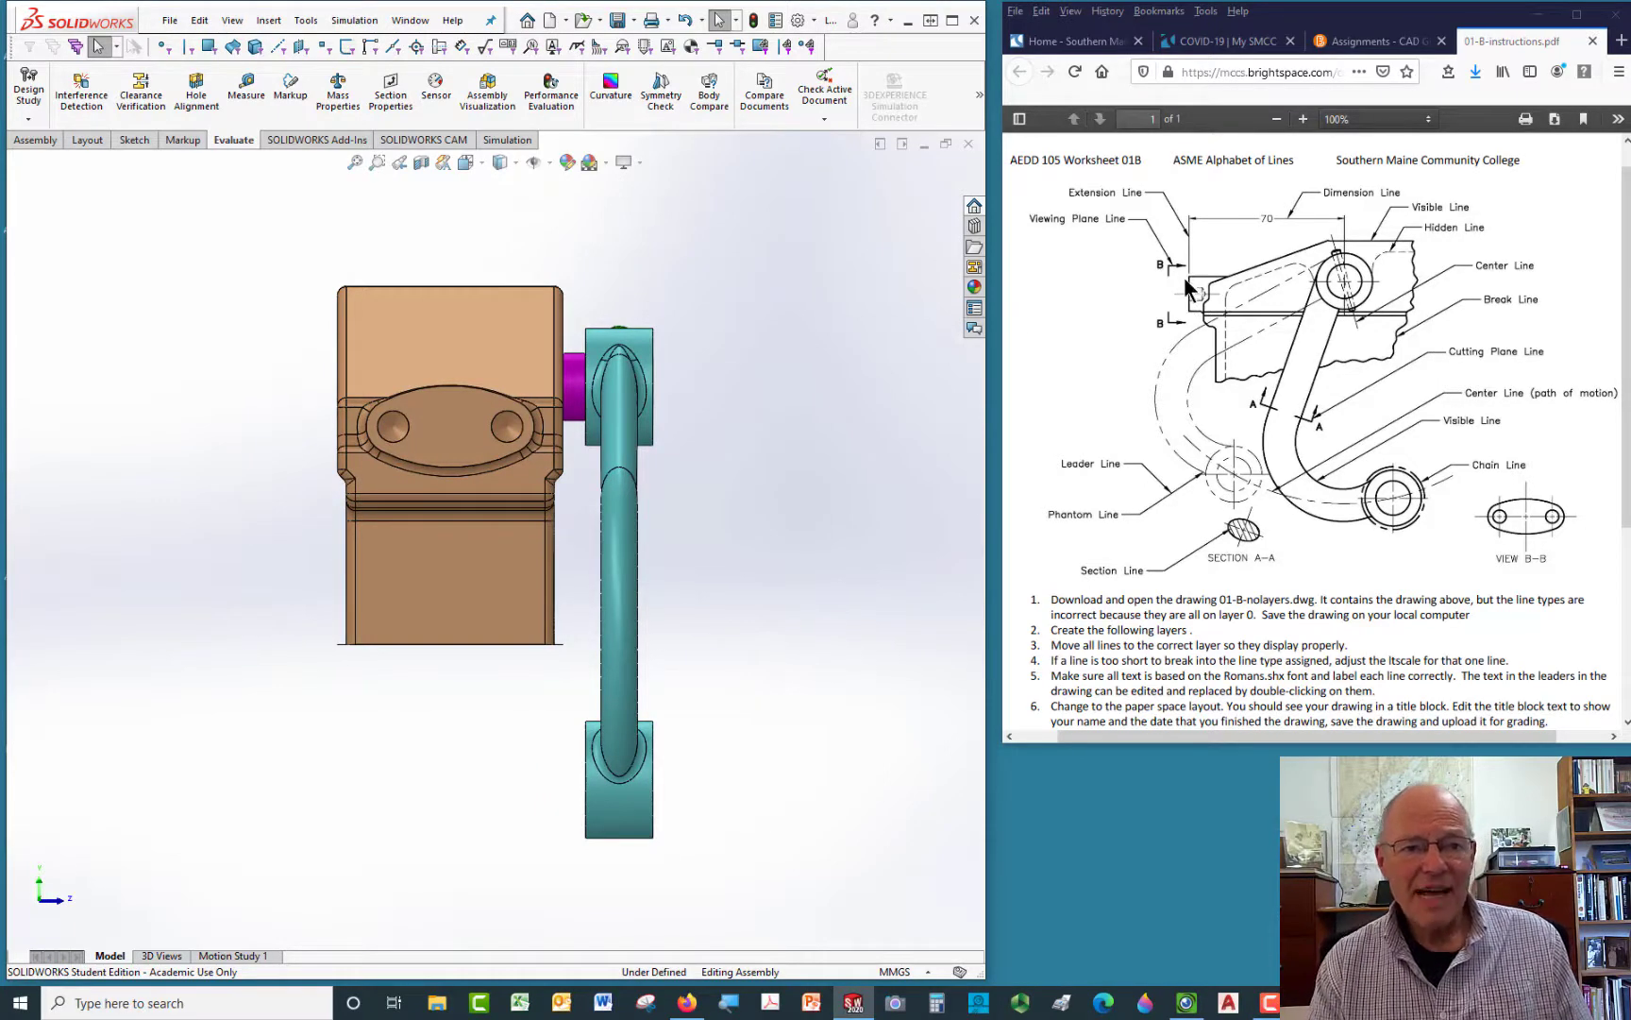
left_click(452, 432)
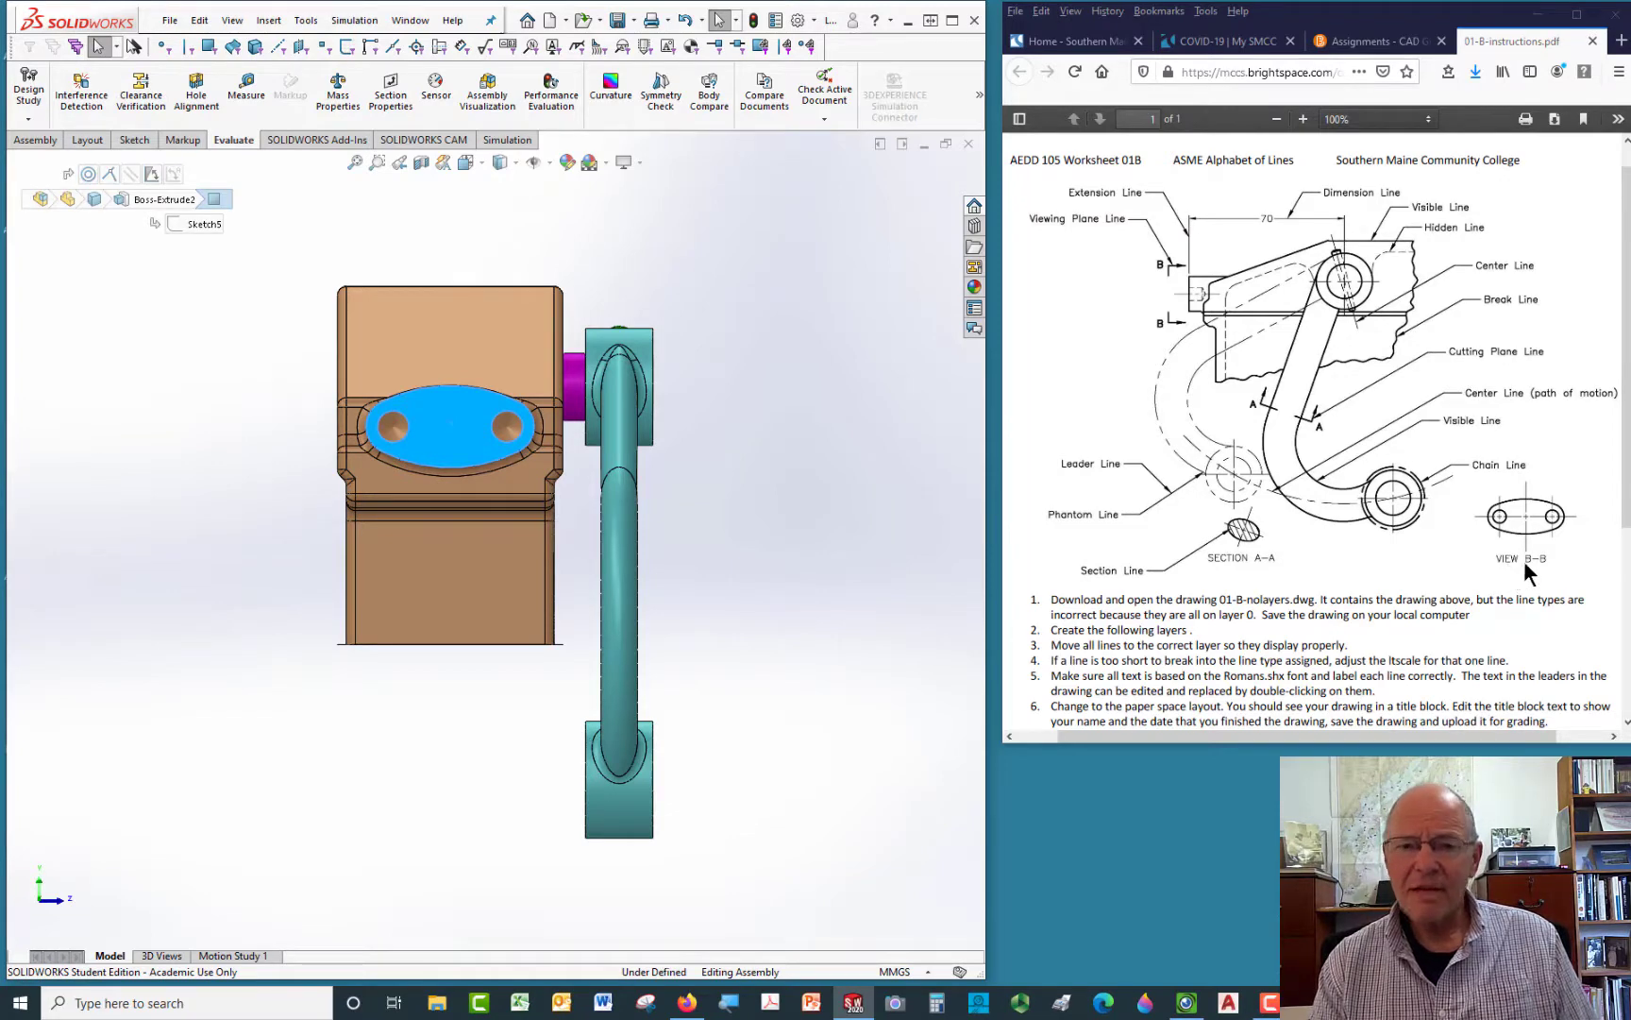
key("Escape")
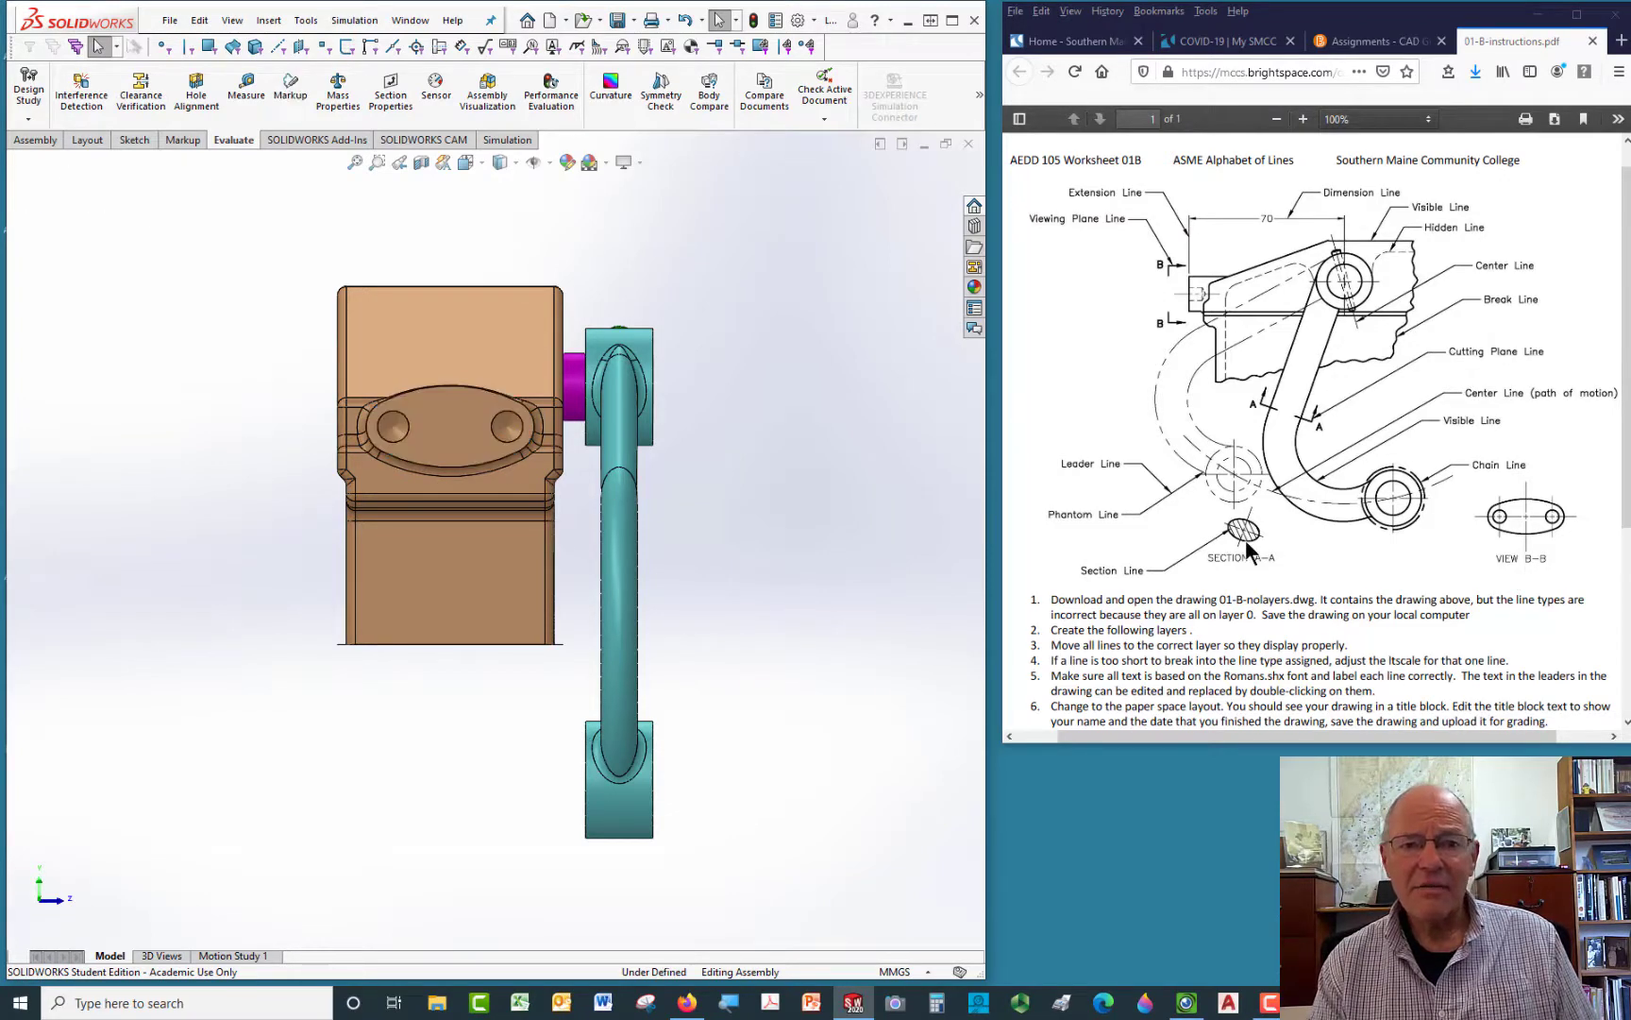
key("space")
Return the model to the Front view, zoom in, then orbit to an isometric angle
left_click(810, 465)
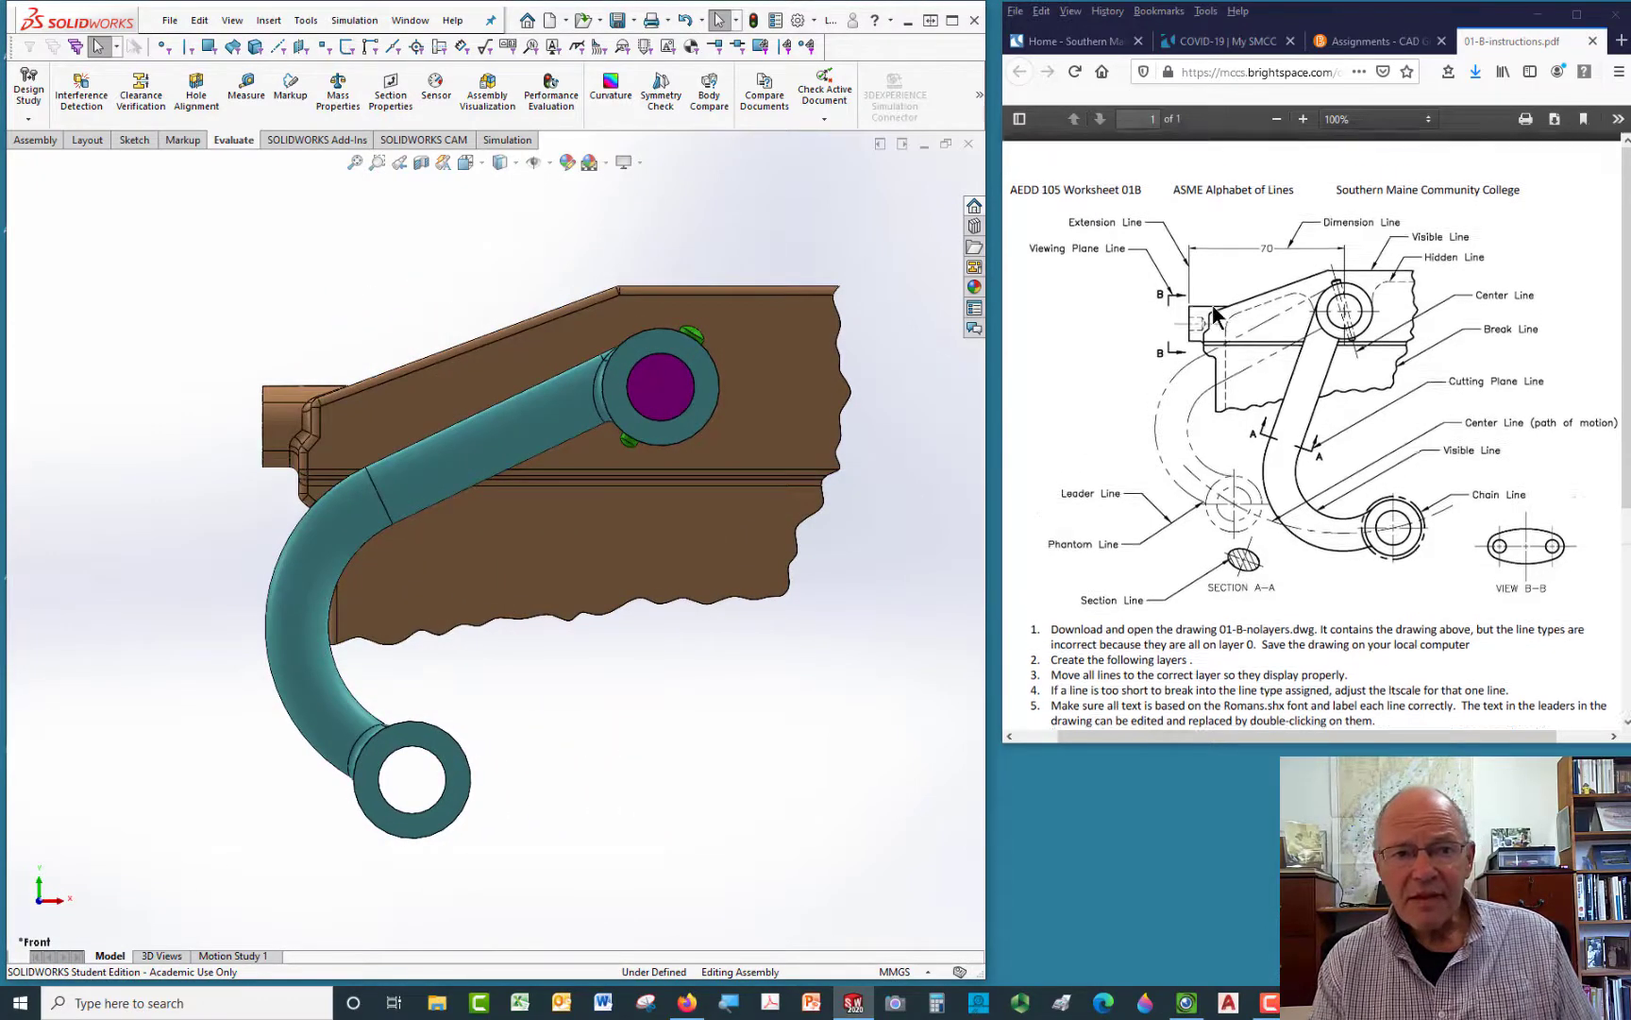
scroll(1218, 307, "up", 1, "ctrl")
scroll(1205, 327, "up", 13, "ctrl")
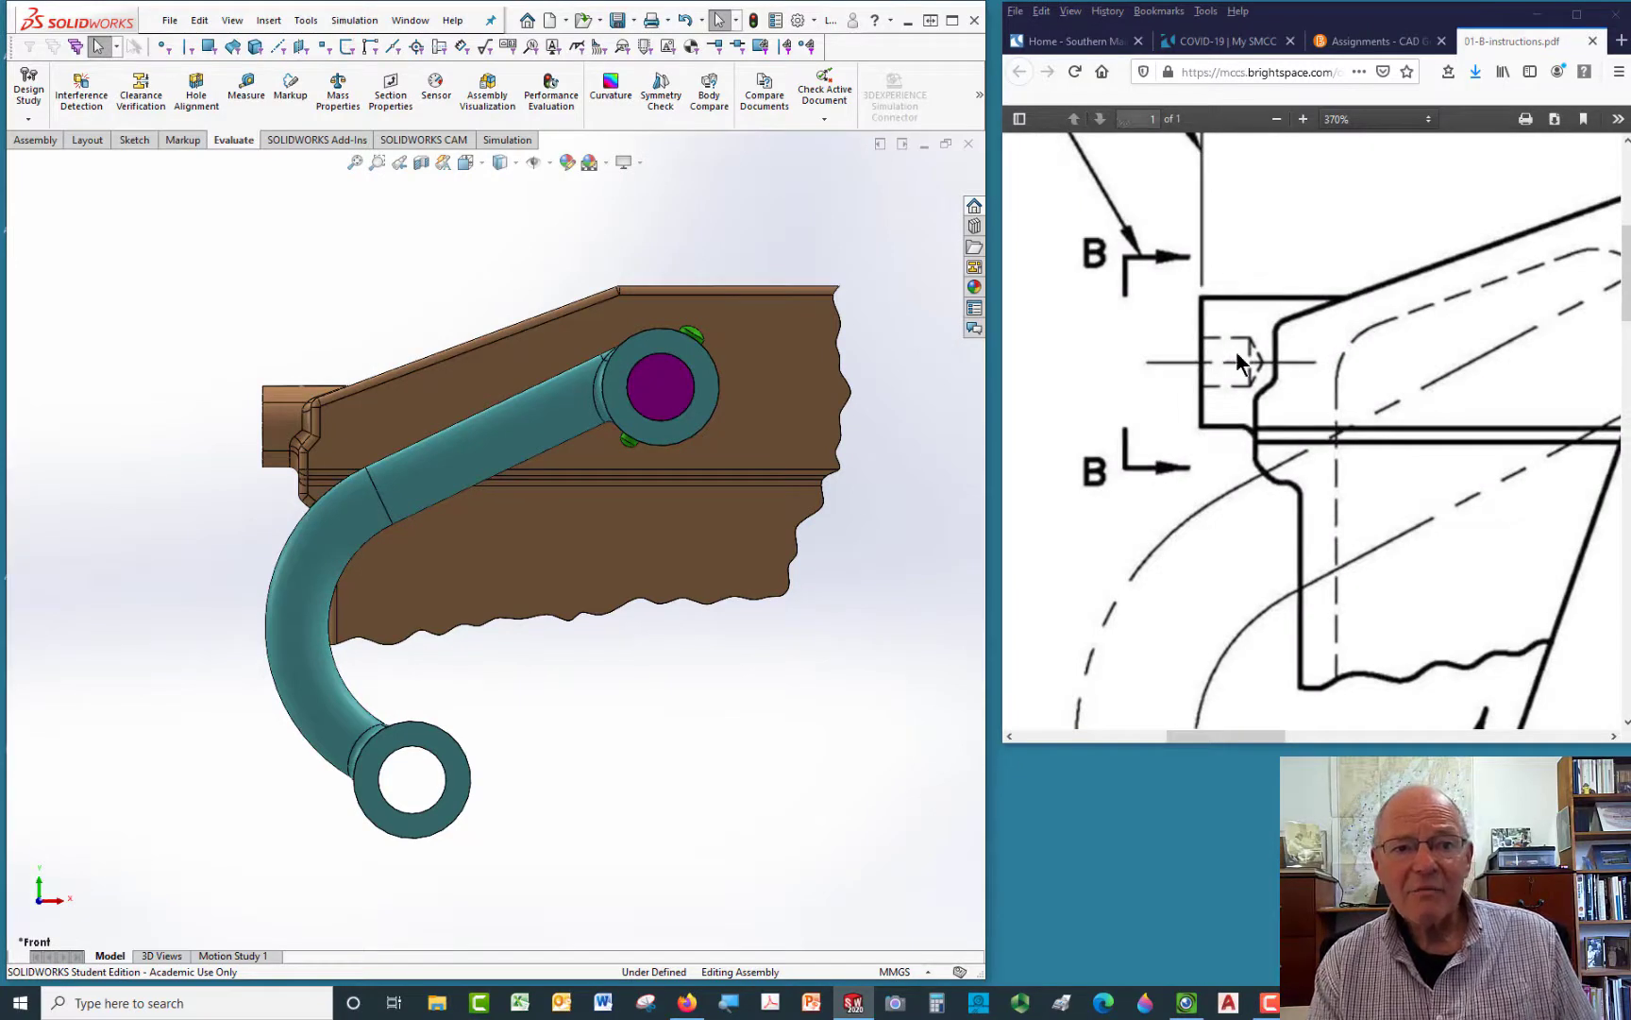
middle_click_drag(594, 582, 429, 415)
scroll(444, 472, "down", 5)
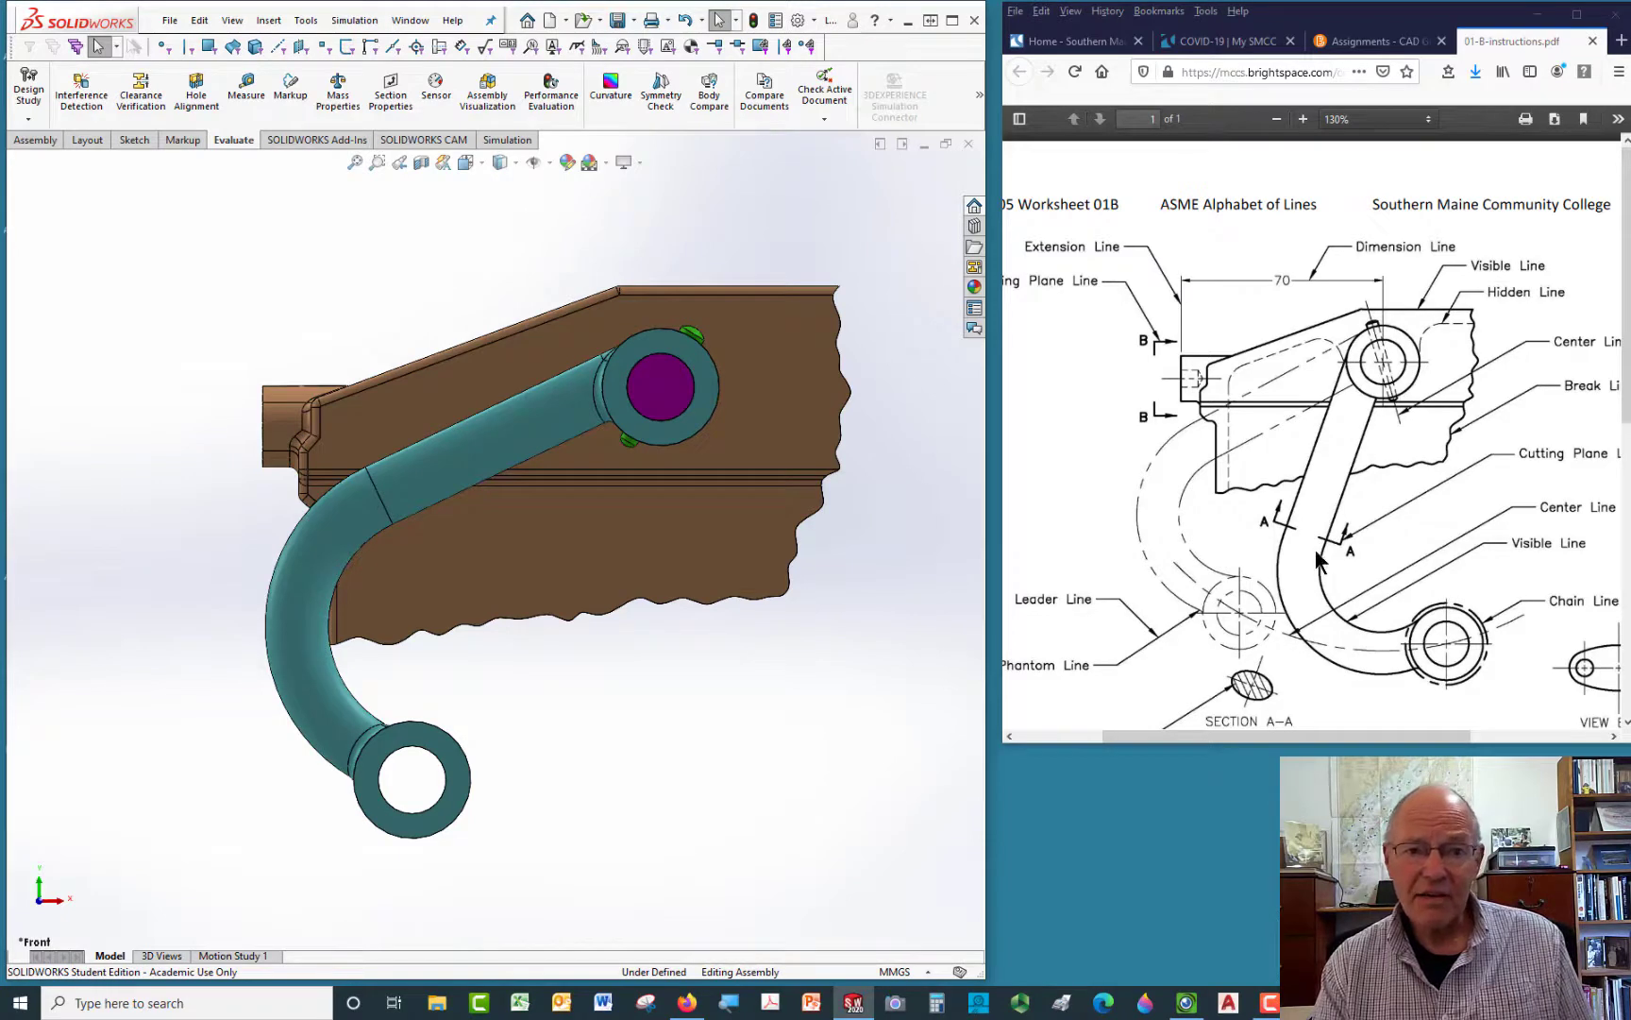
scroll(725, 742, "up", 3)
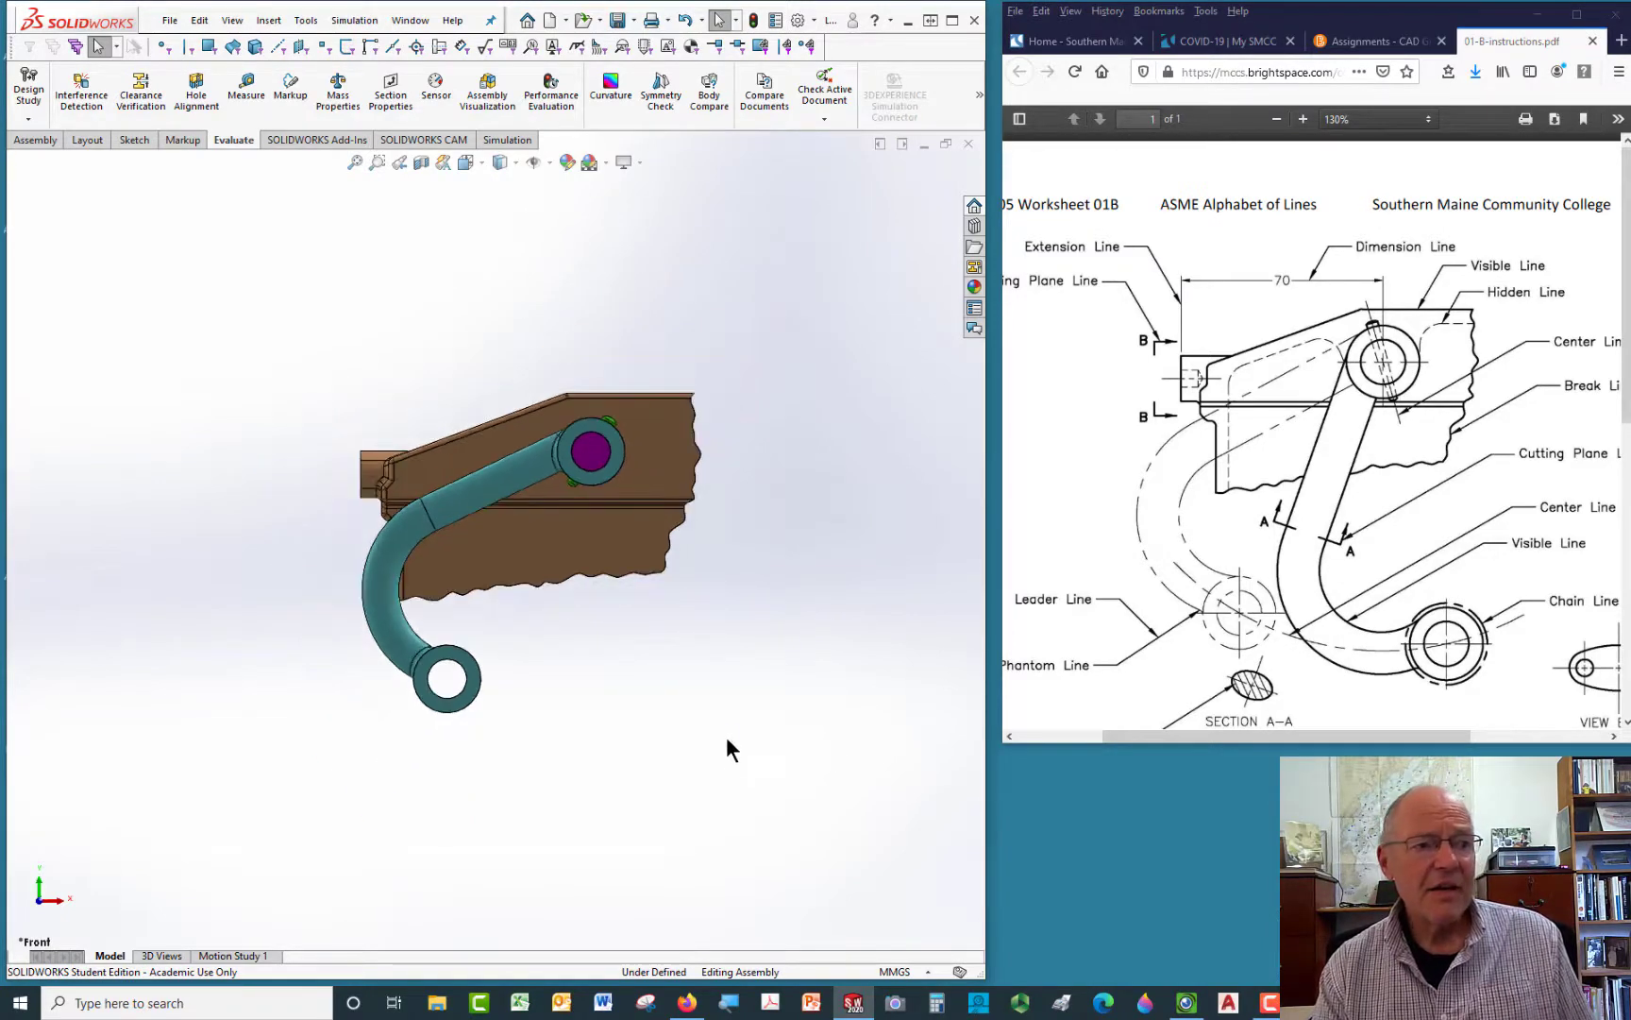
middle_click_drag(727, 736, 822, 803)
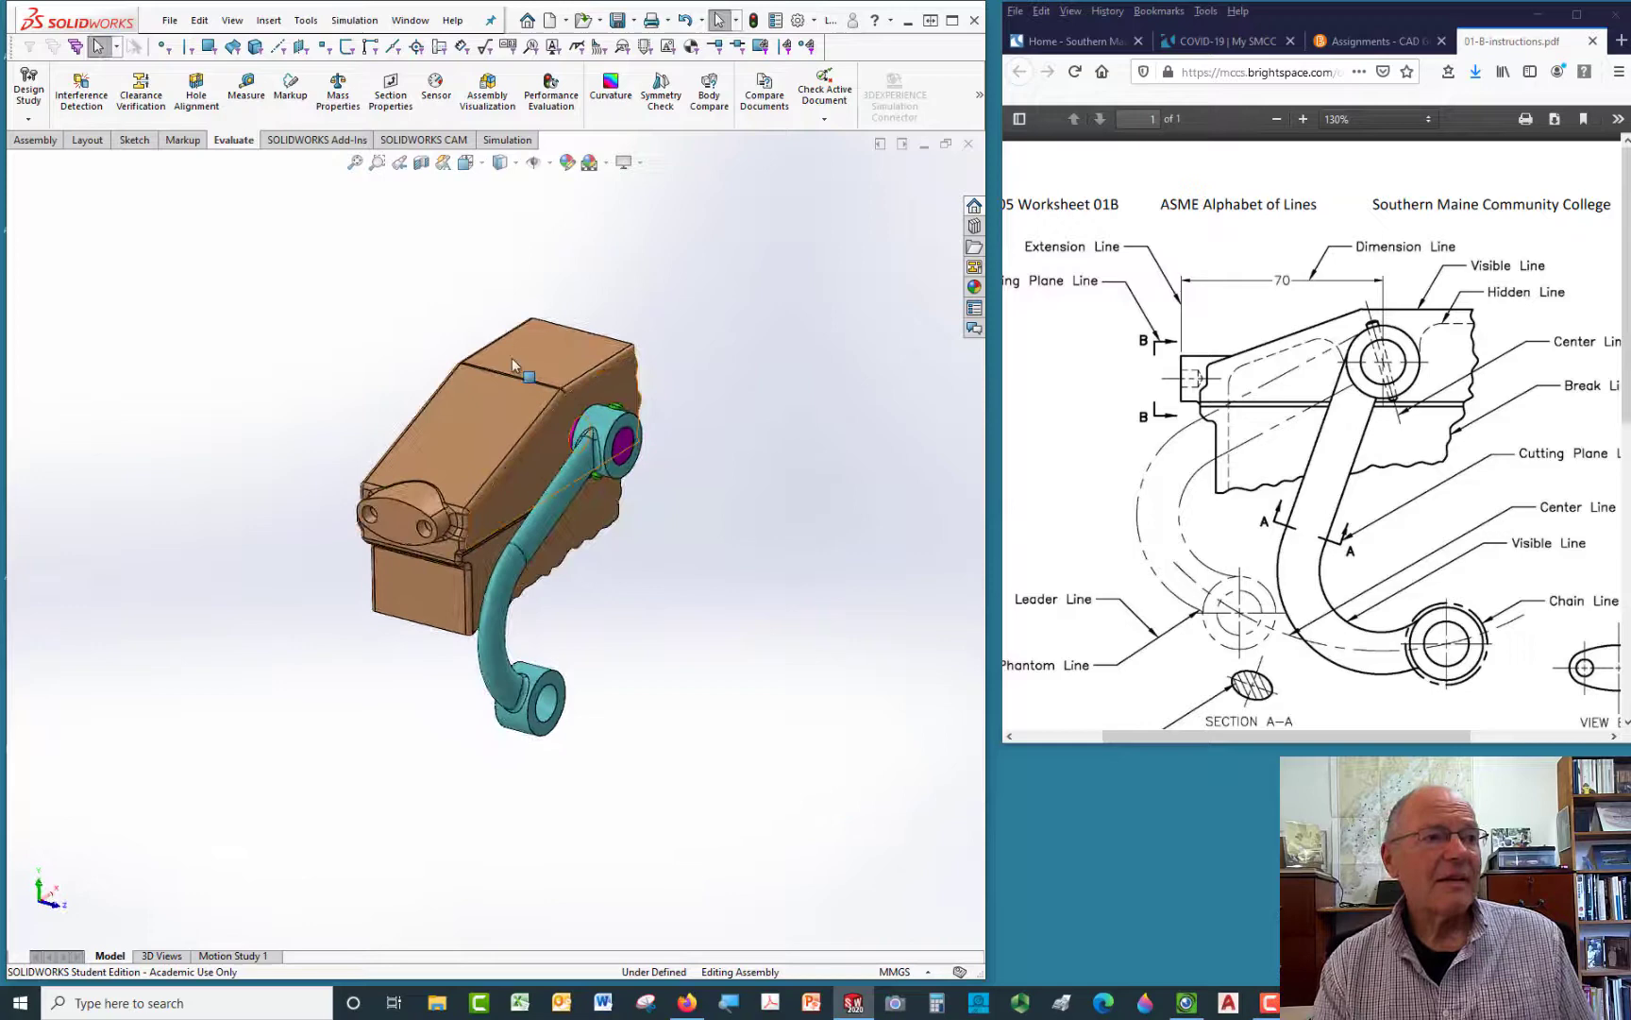
Apply a Section View and shift the cutting plane across the bracket, zooming in on the pin
left_click(420, 162)
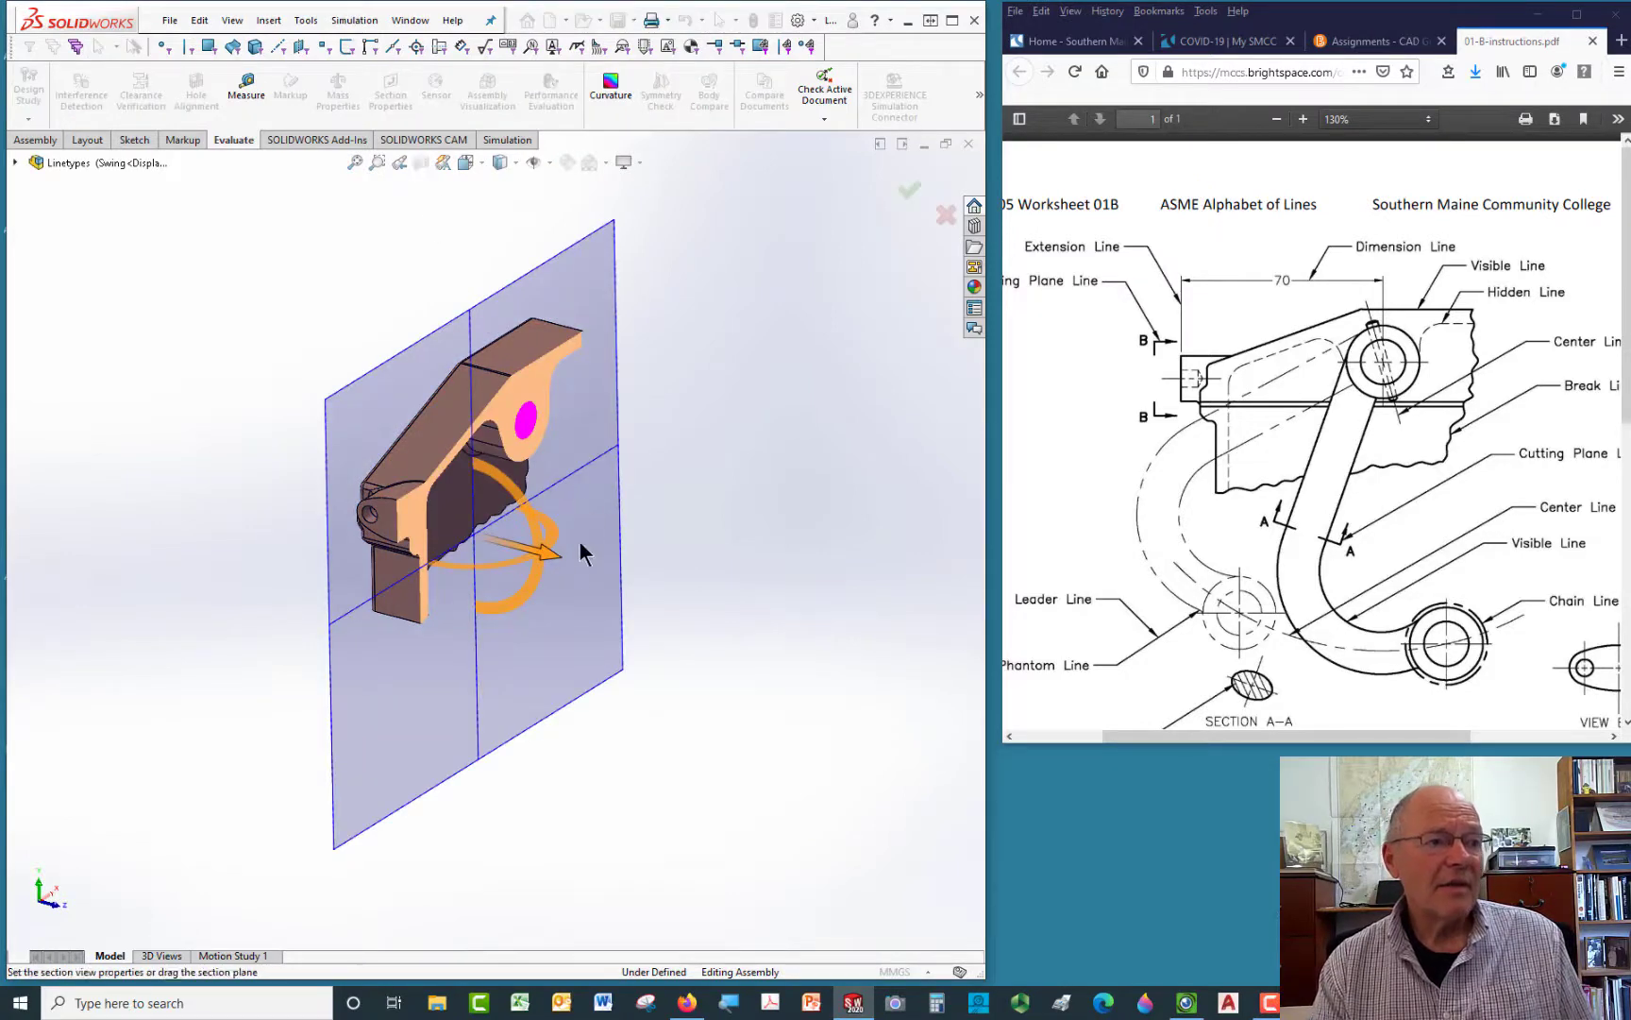
left_click_drag(556, 555, 580, 563)
scroll(460, 553, "down", 5)
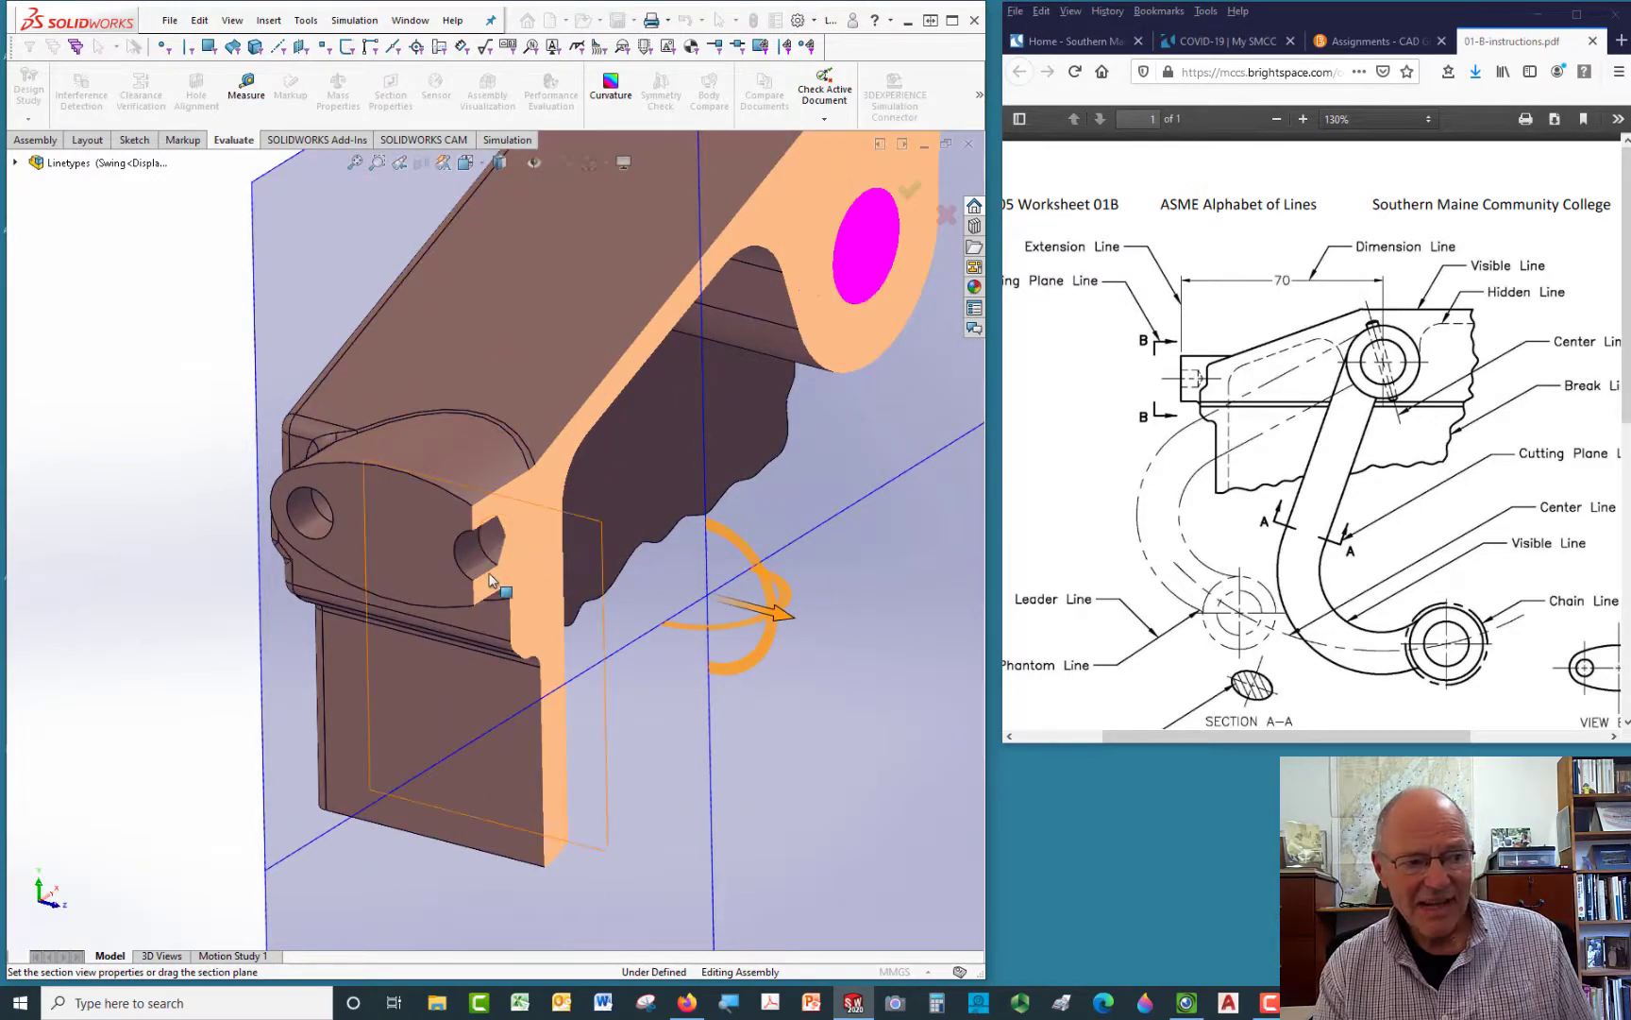
scroll(680, 590, "up", 5)
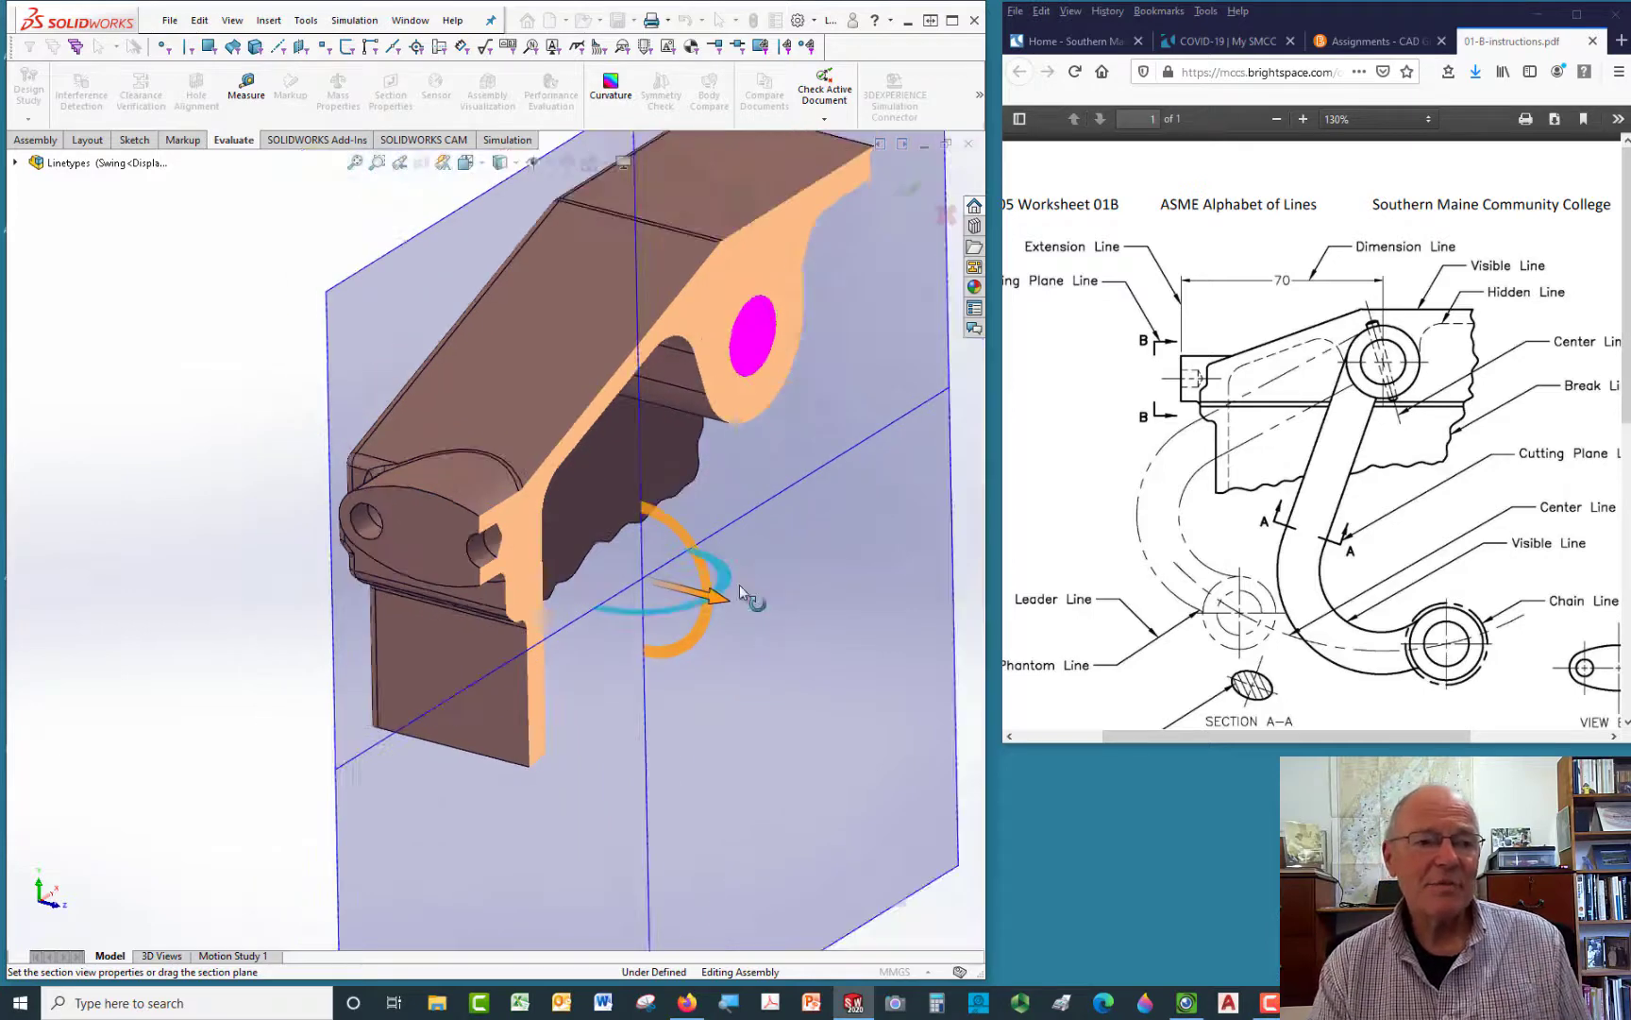
left_click_drag(679, 598, 757, 612)
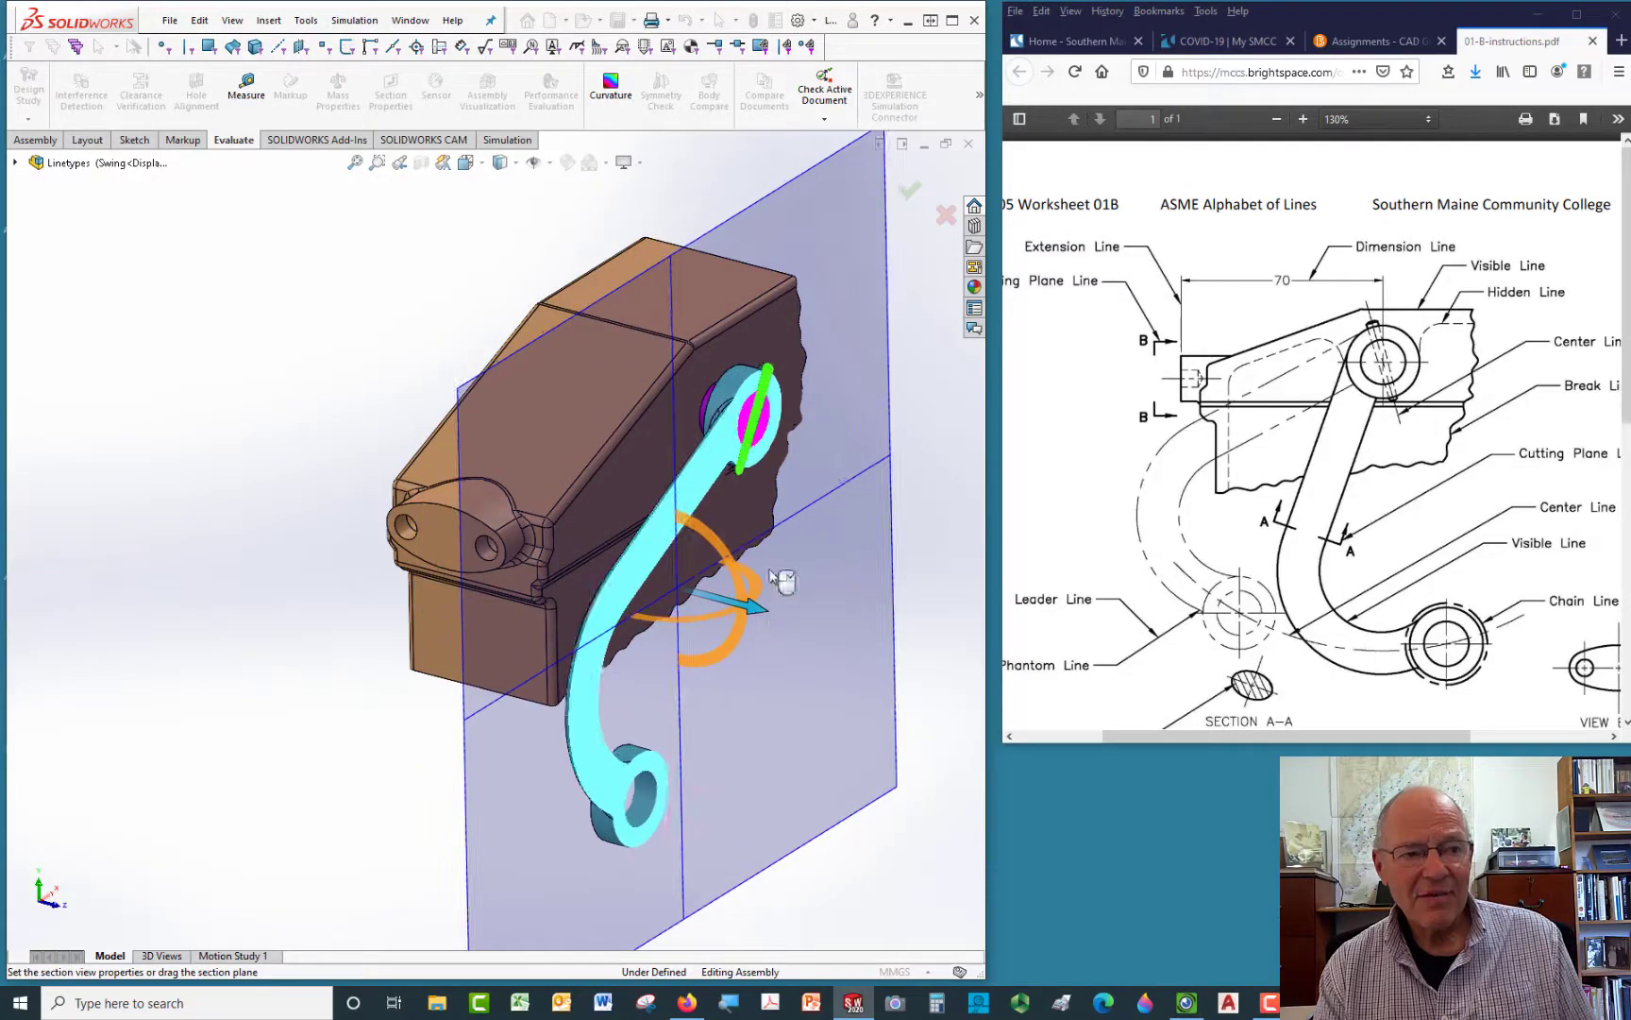
scroll(746, 486, "down", 5)
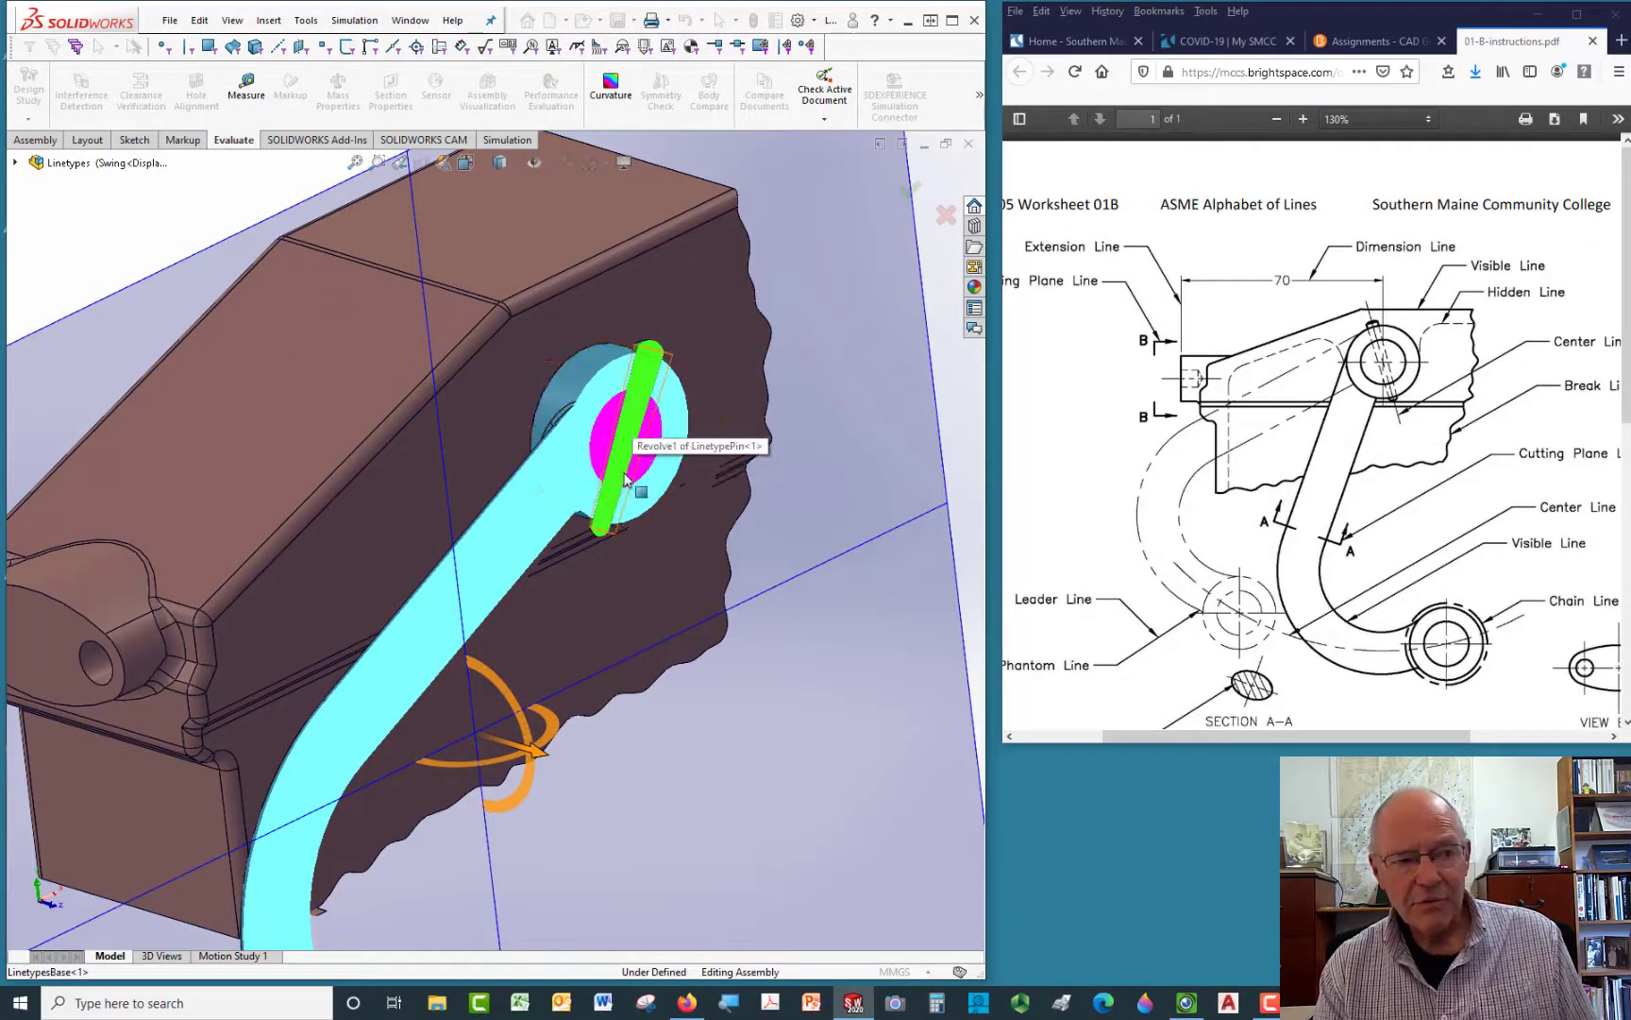
scroll(623, 412, "down", 2)
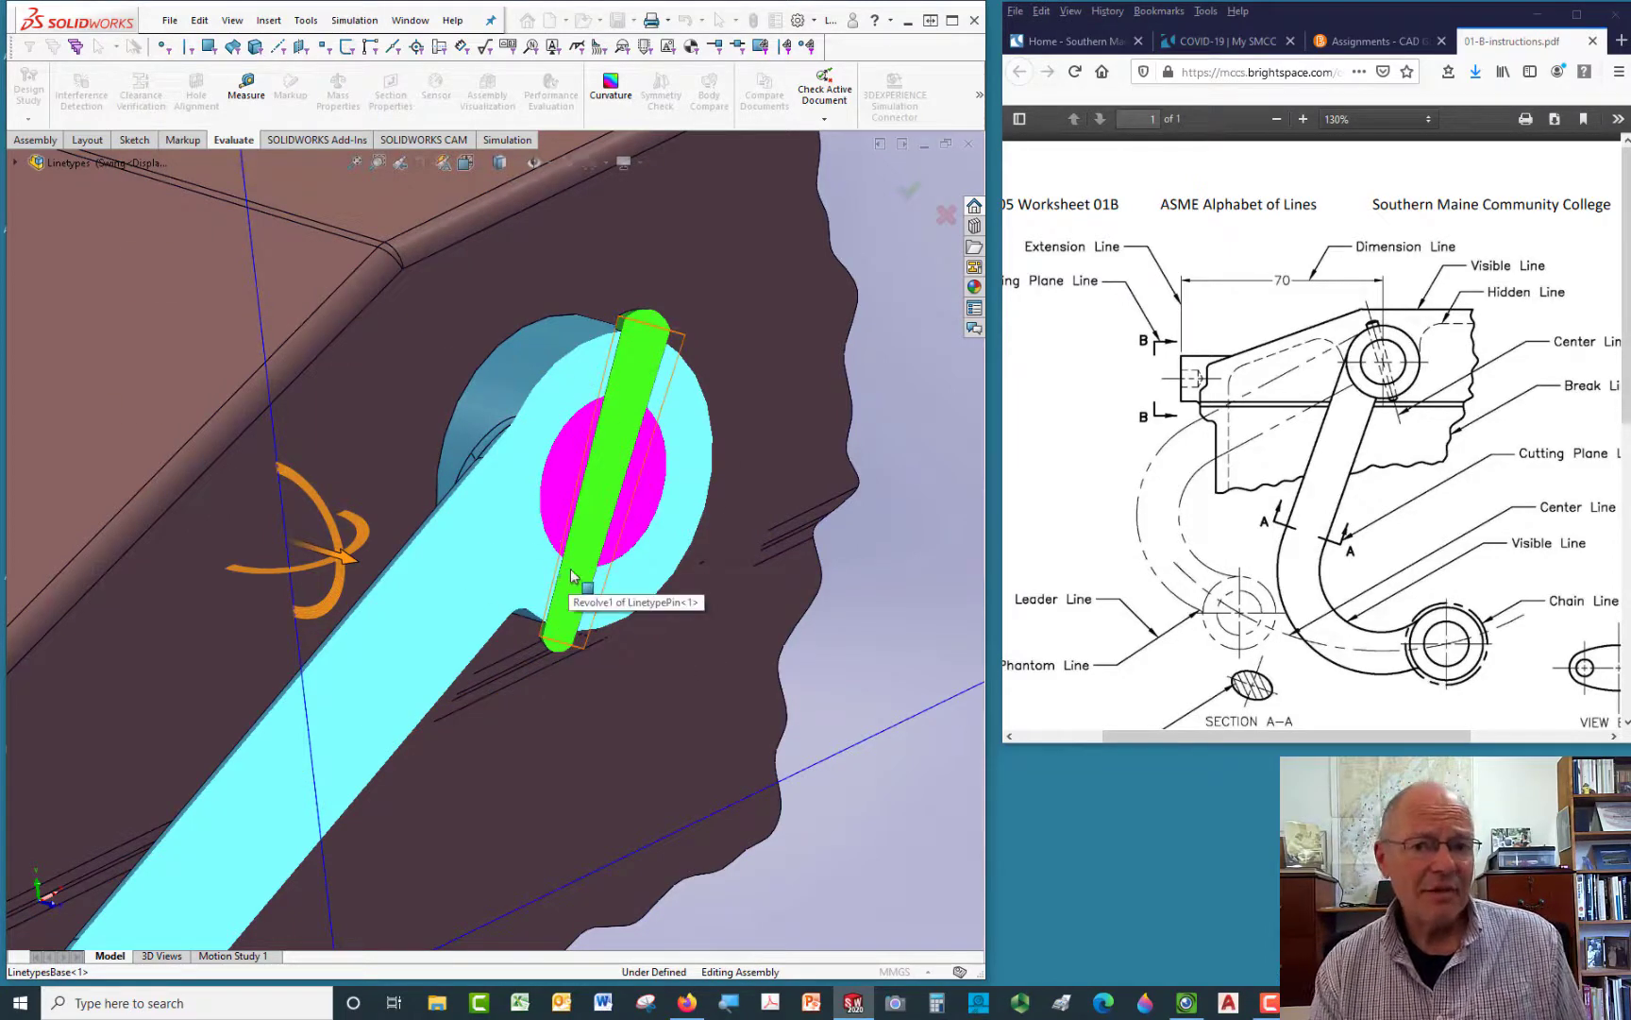
Slide the section plane through the pin, rotate it 90 degrees, and zoom to fit the model
scroll(572, 586, "up", 4)
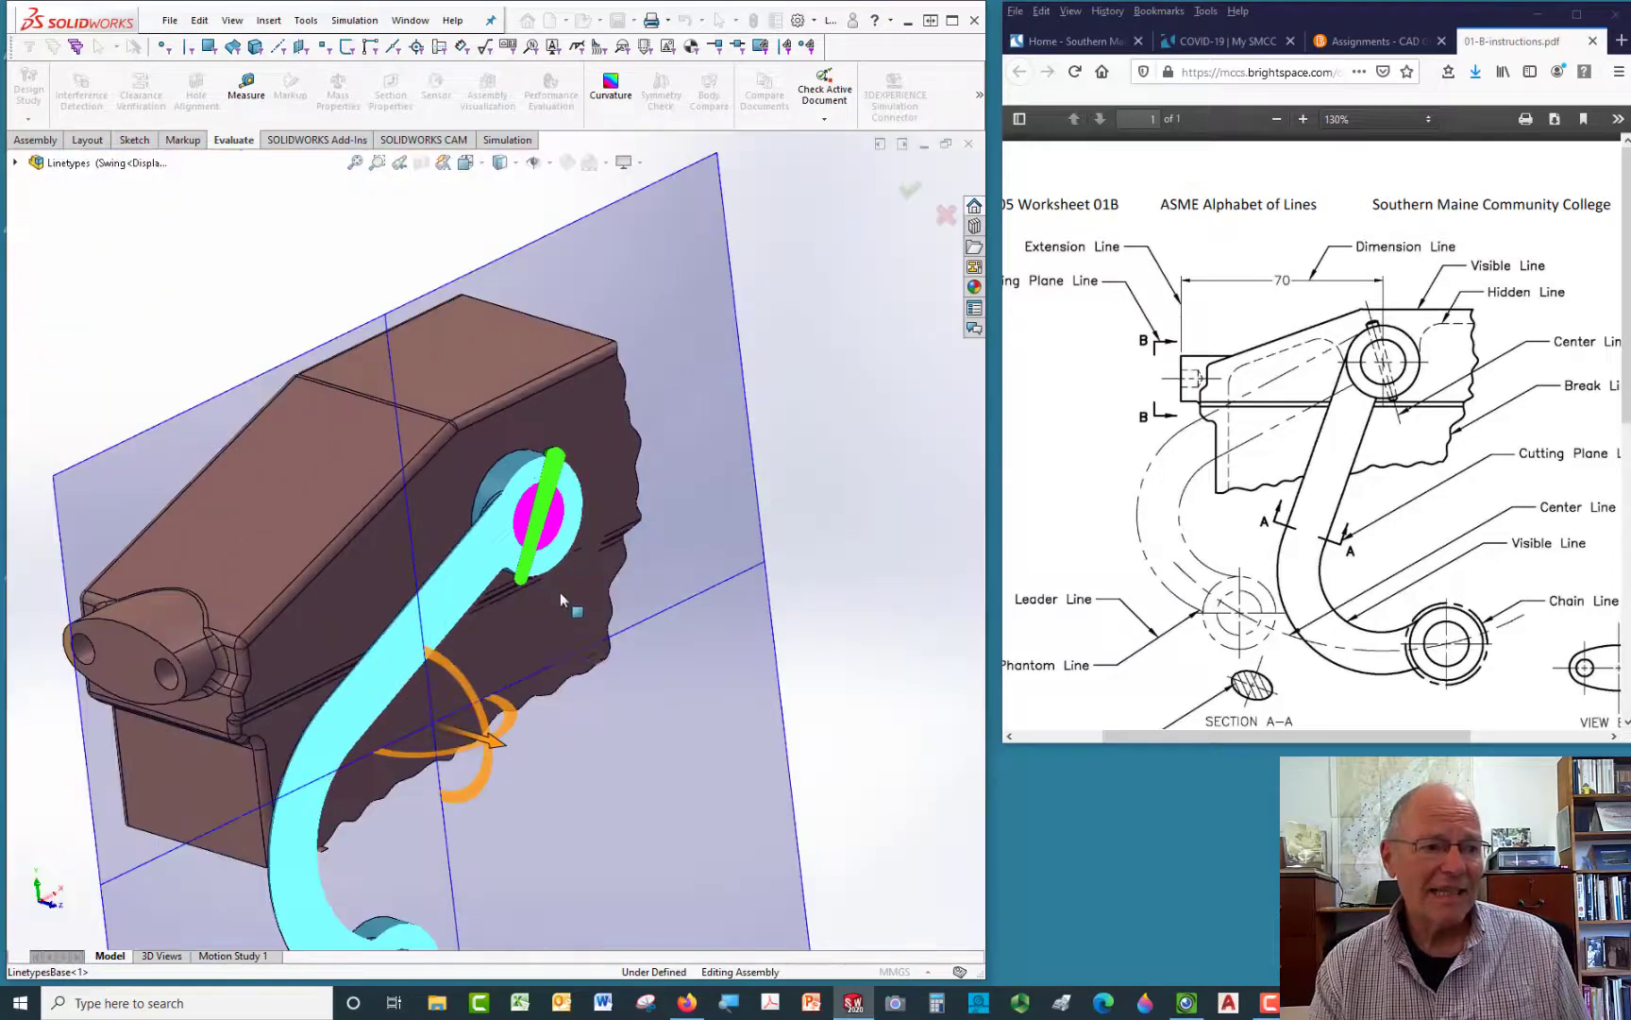
scroll(570, 660, "up", 2)
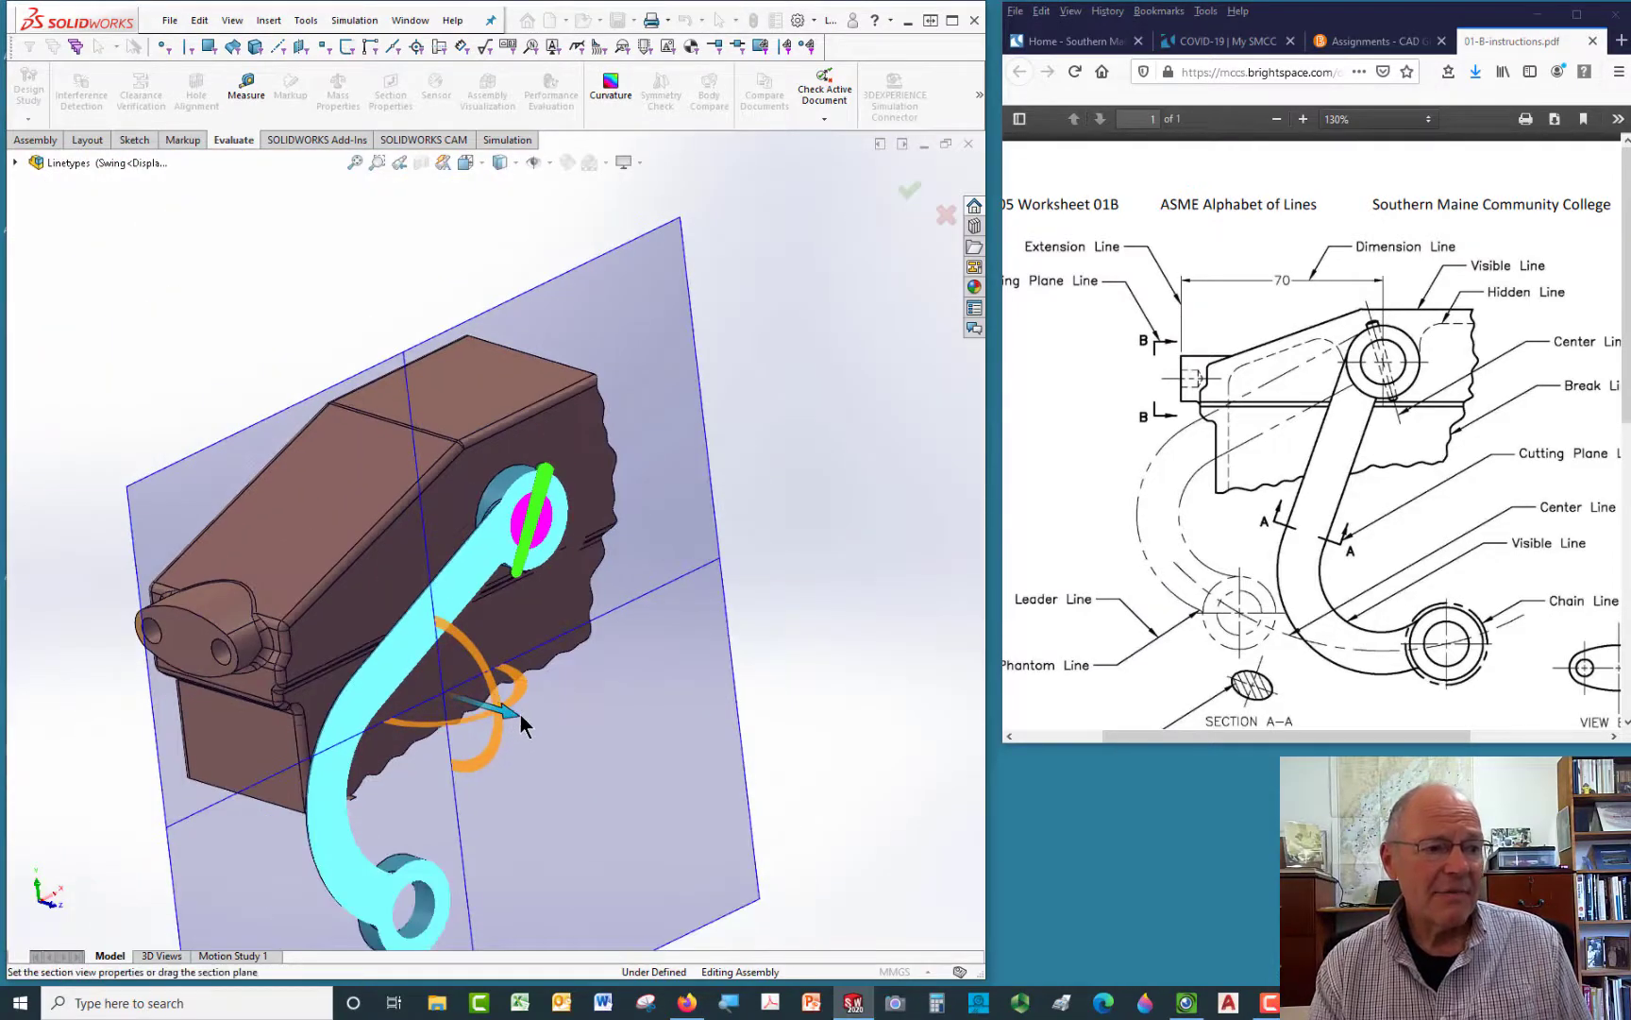
left_click_drag(518, 713, 548, 637)
scroll(684, 739, "up", 3)
scroll(444, 634, "down", 5)
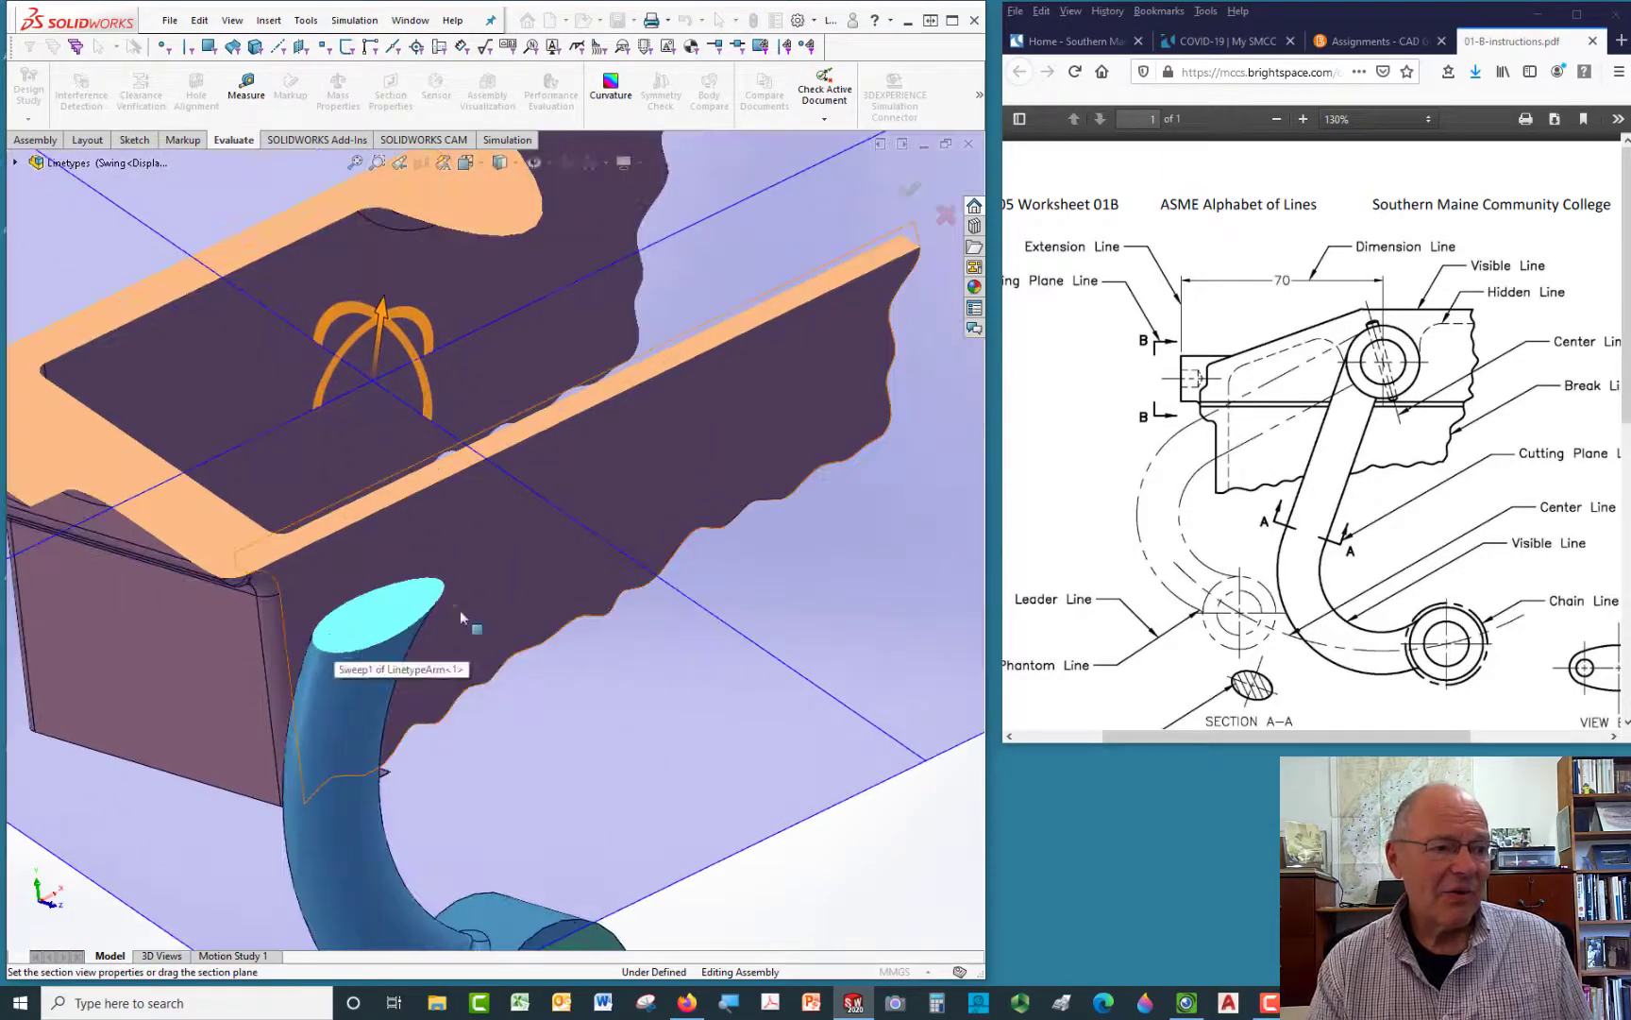
middle_click_drag(515, 678, 572, 753)
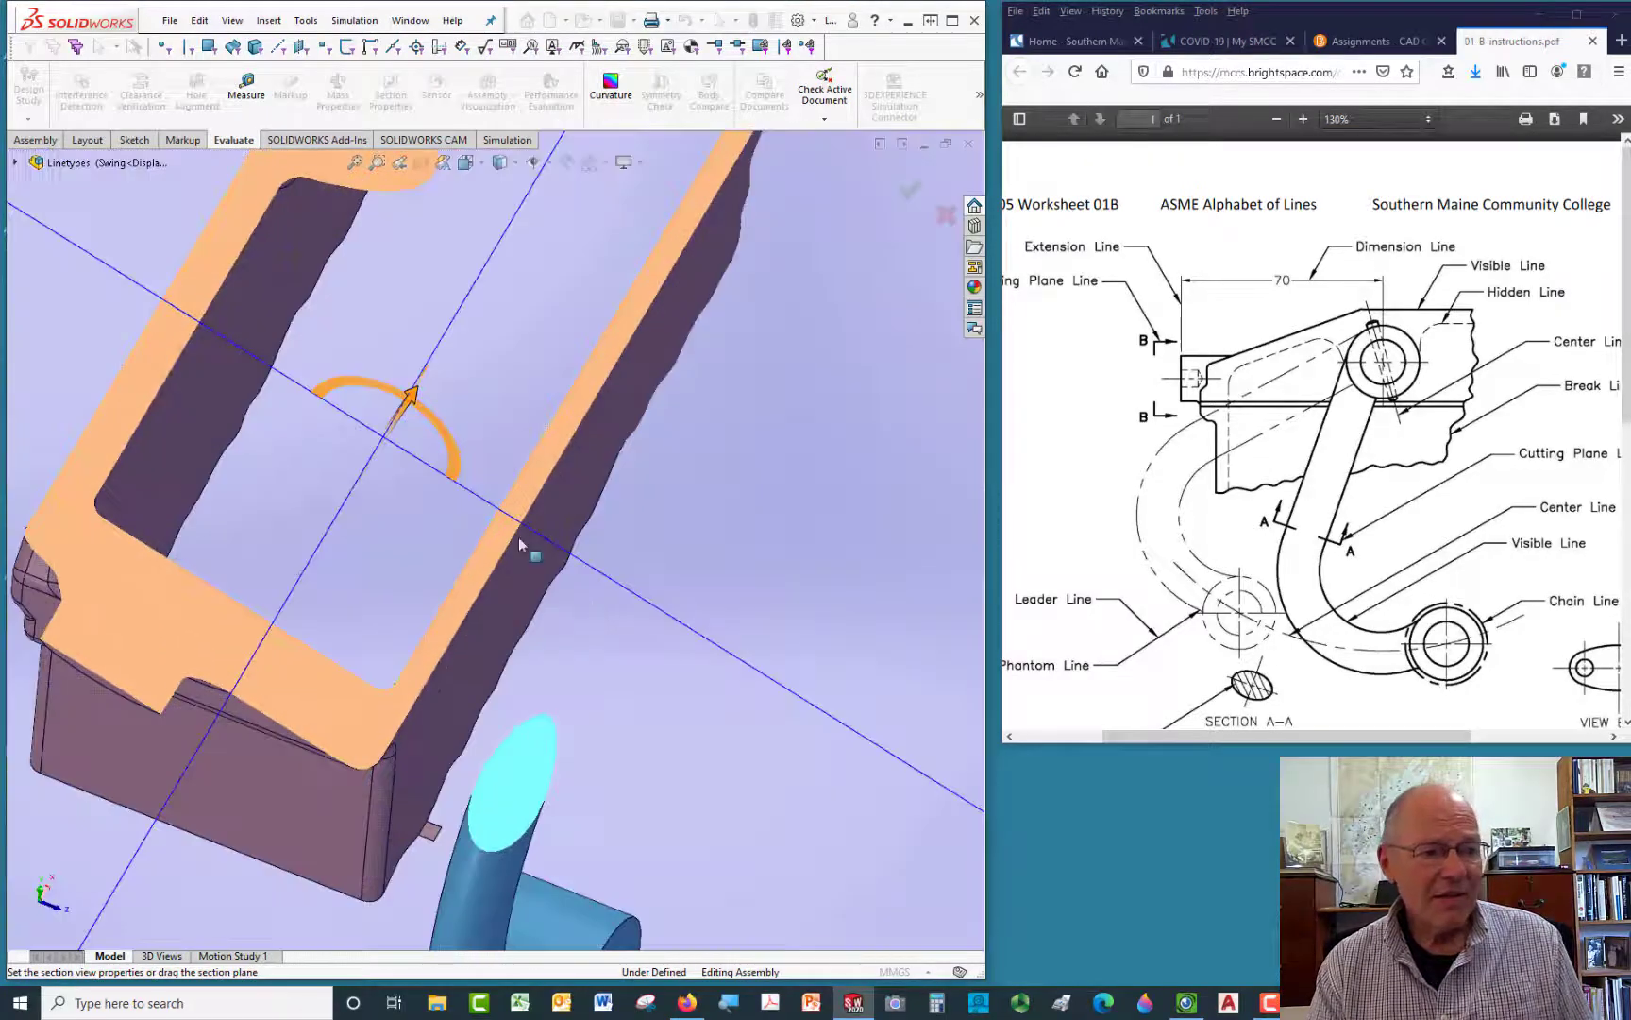
left_click_drag(339, 389, 383, 429)
key("f")
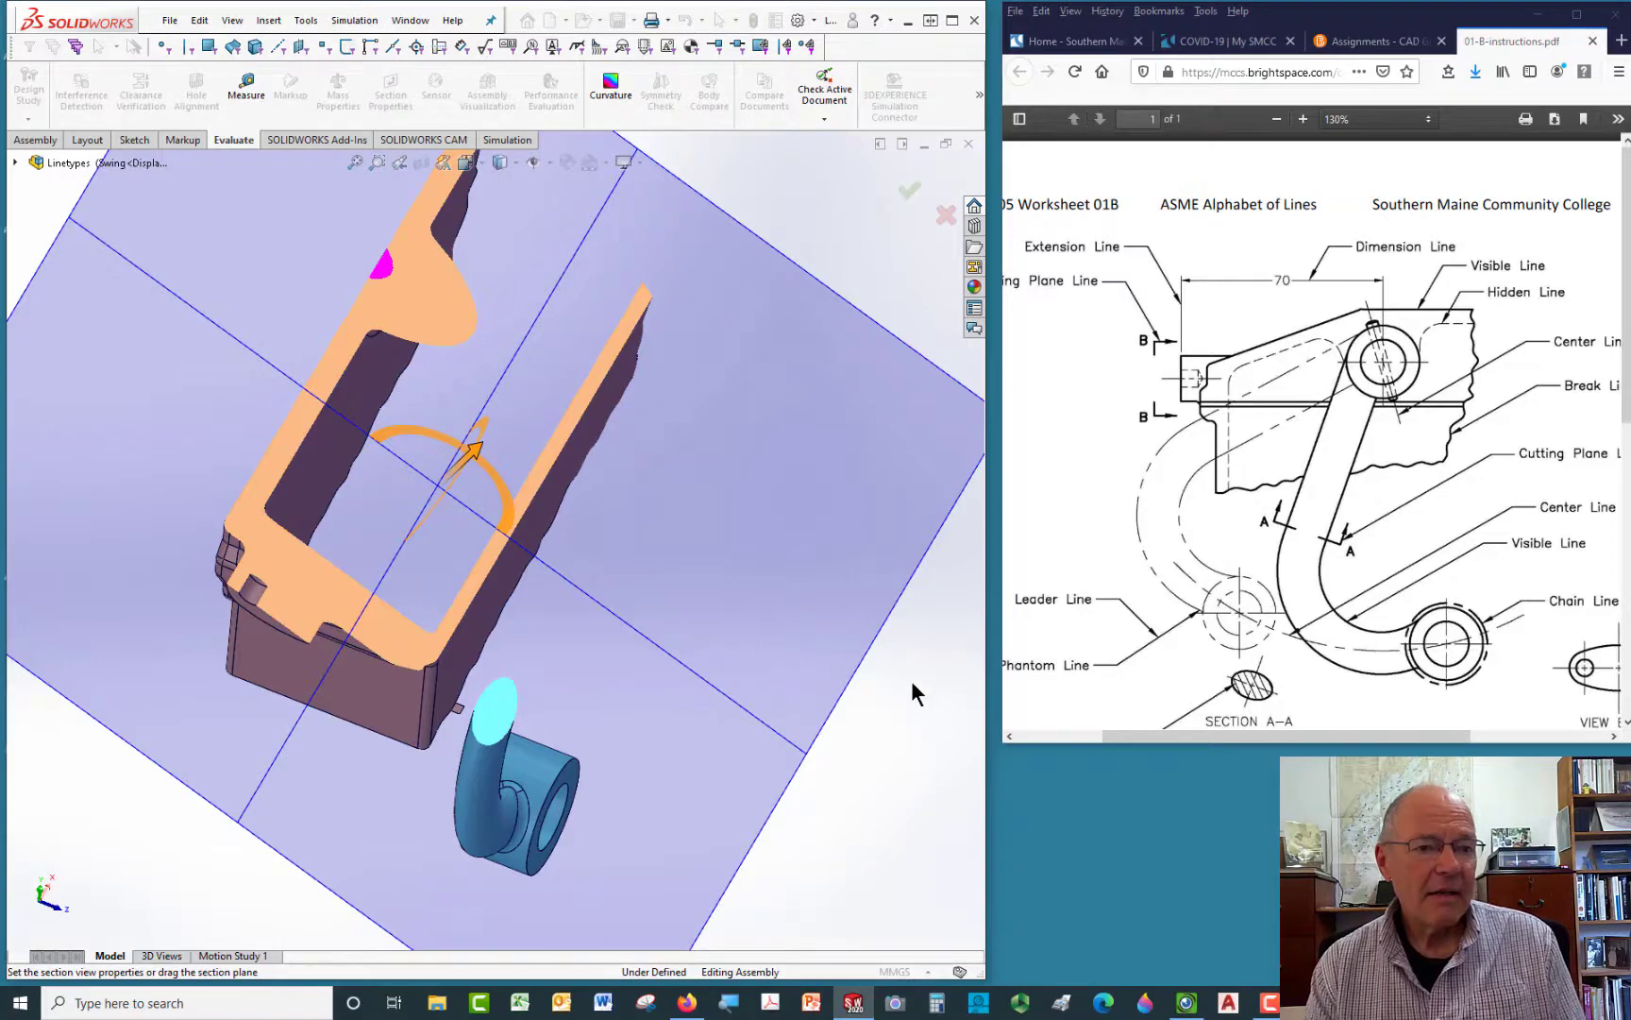
key("space")
In the Front view, remove the section cut and set the display style to Shaded without edges
left_click(1007, 772)
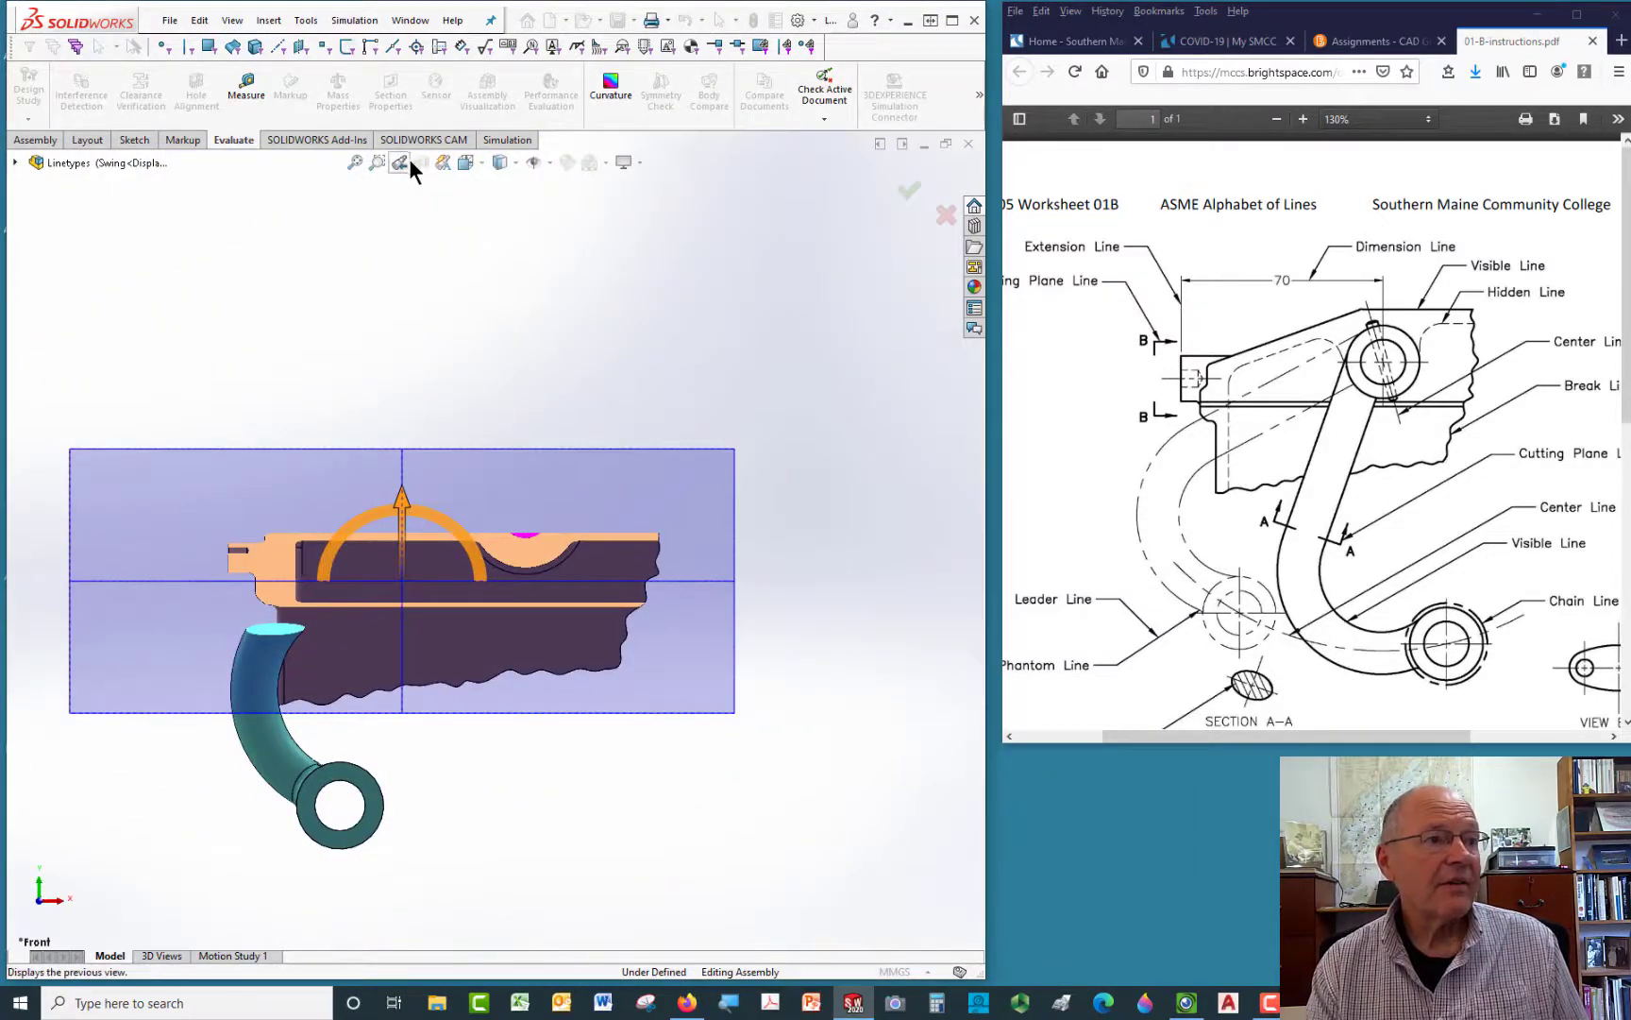
left_click(412, 160)
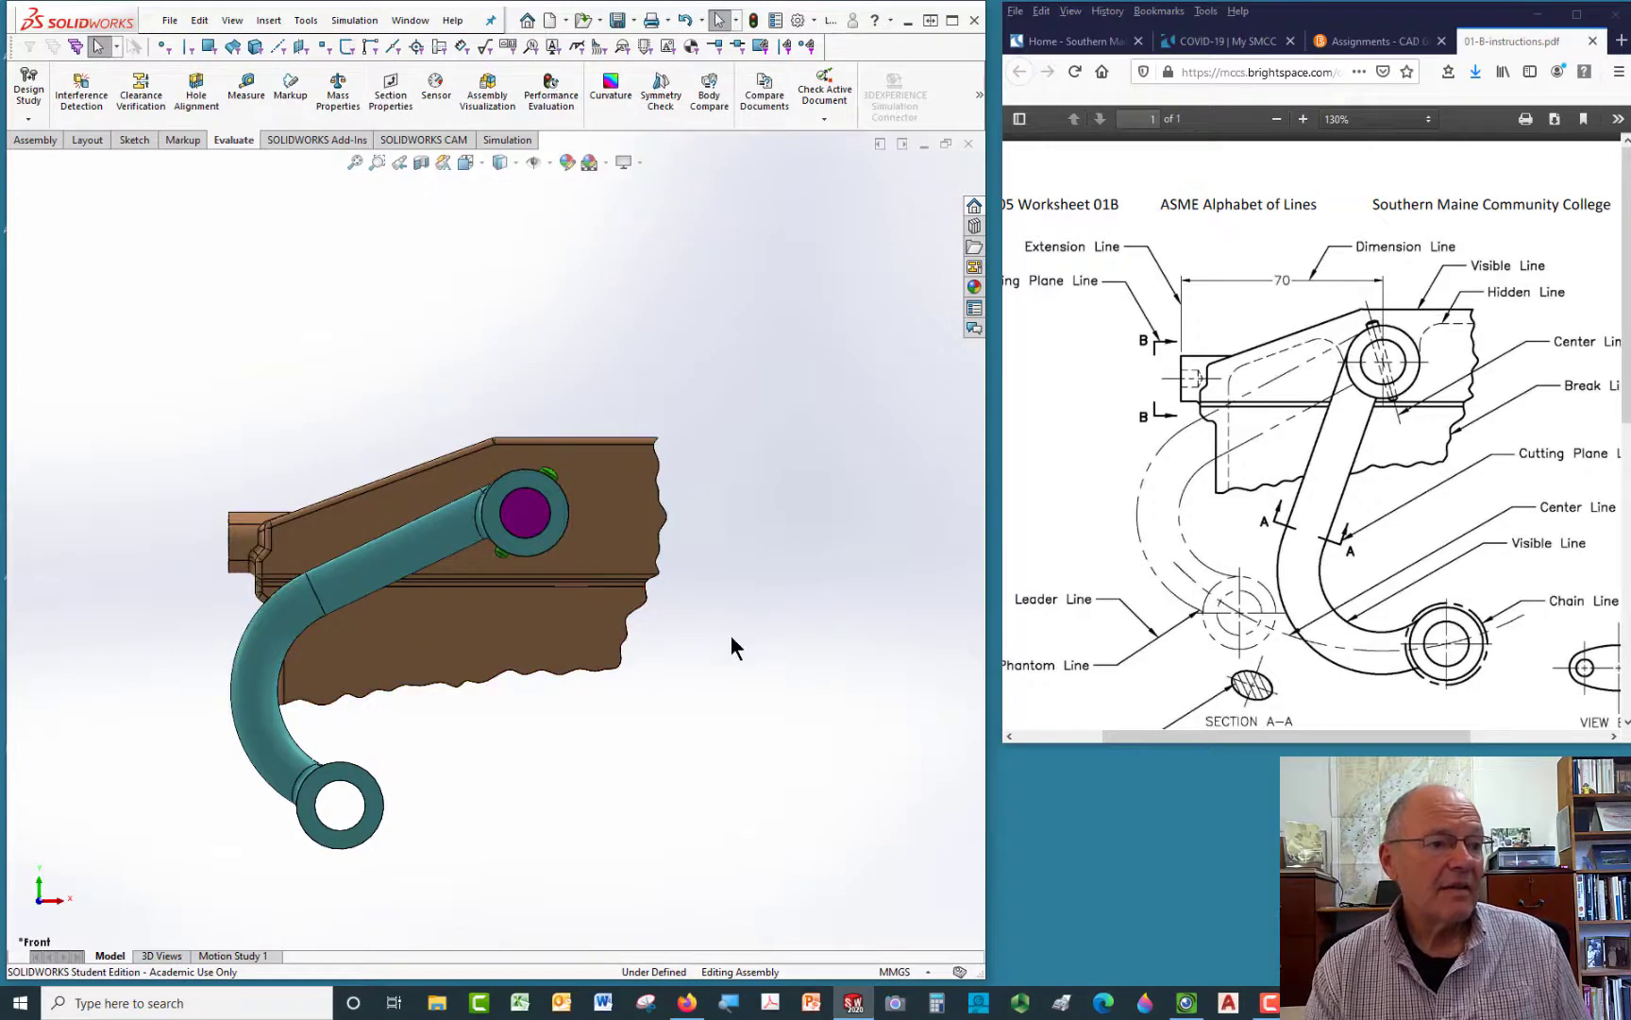
left_click(515, 161)
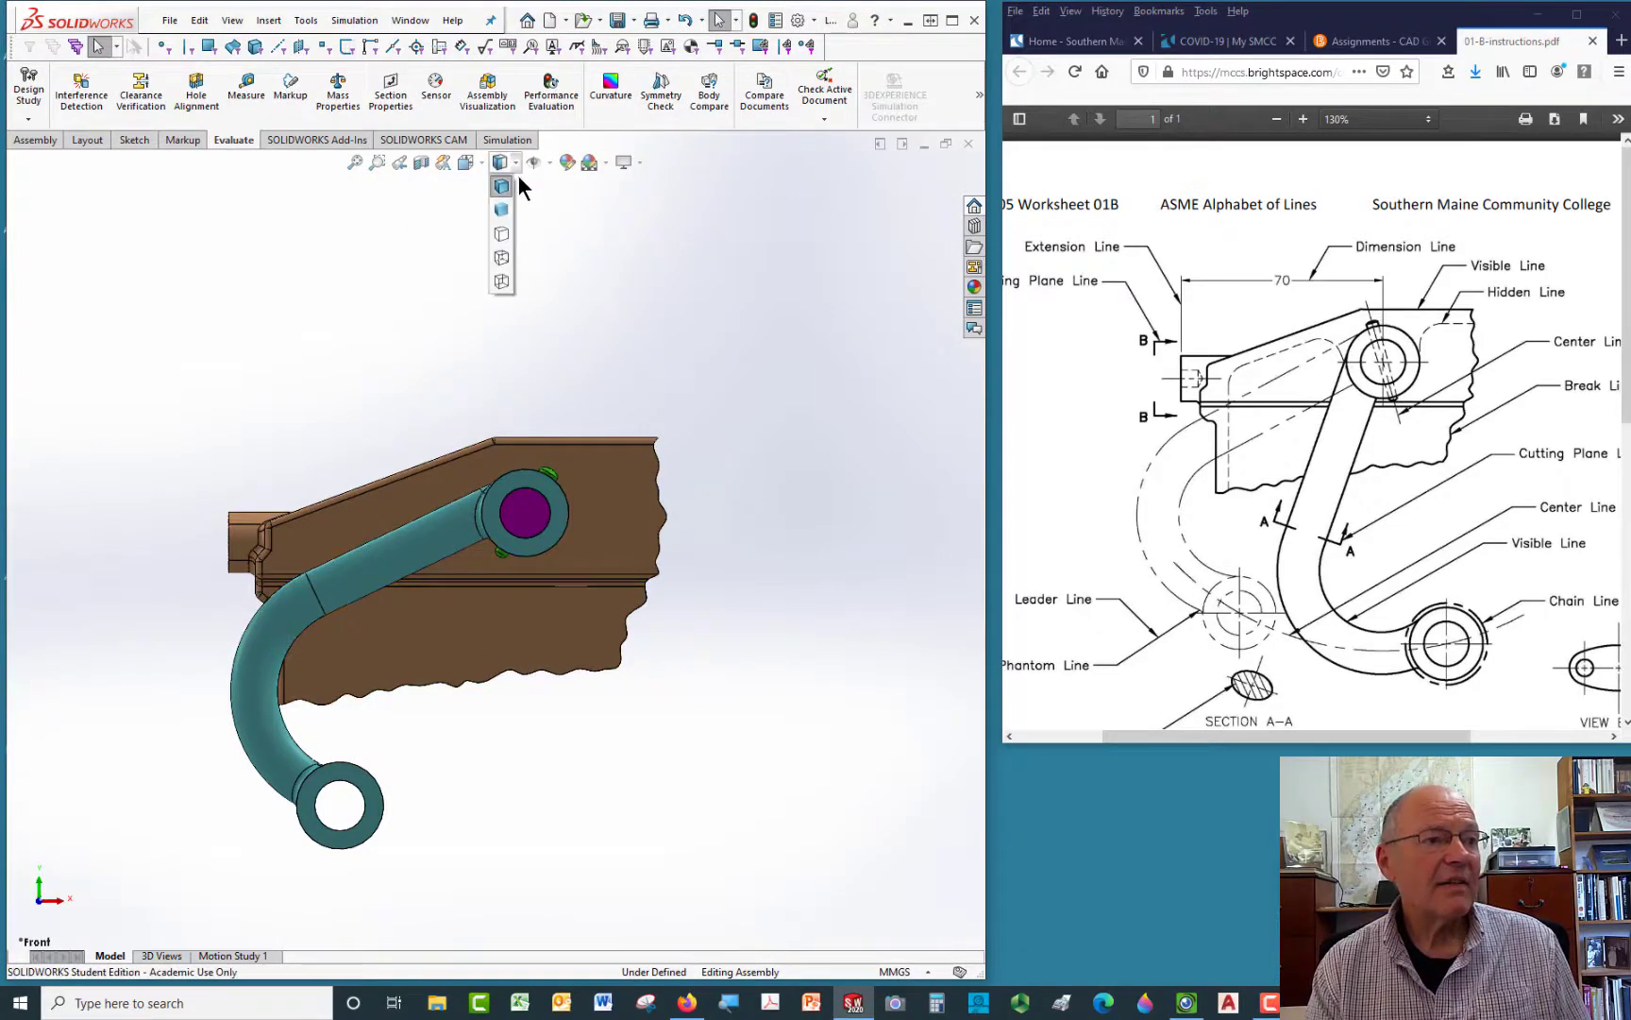
left_click(504, 209)
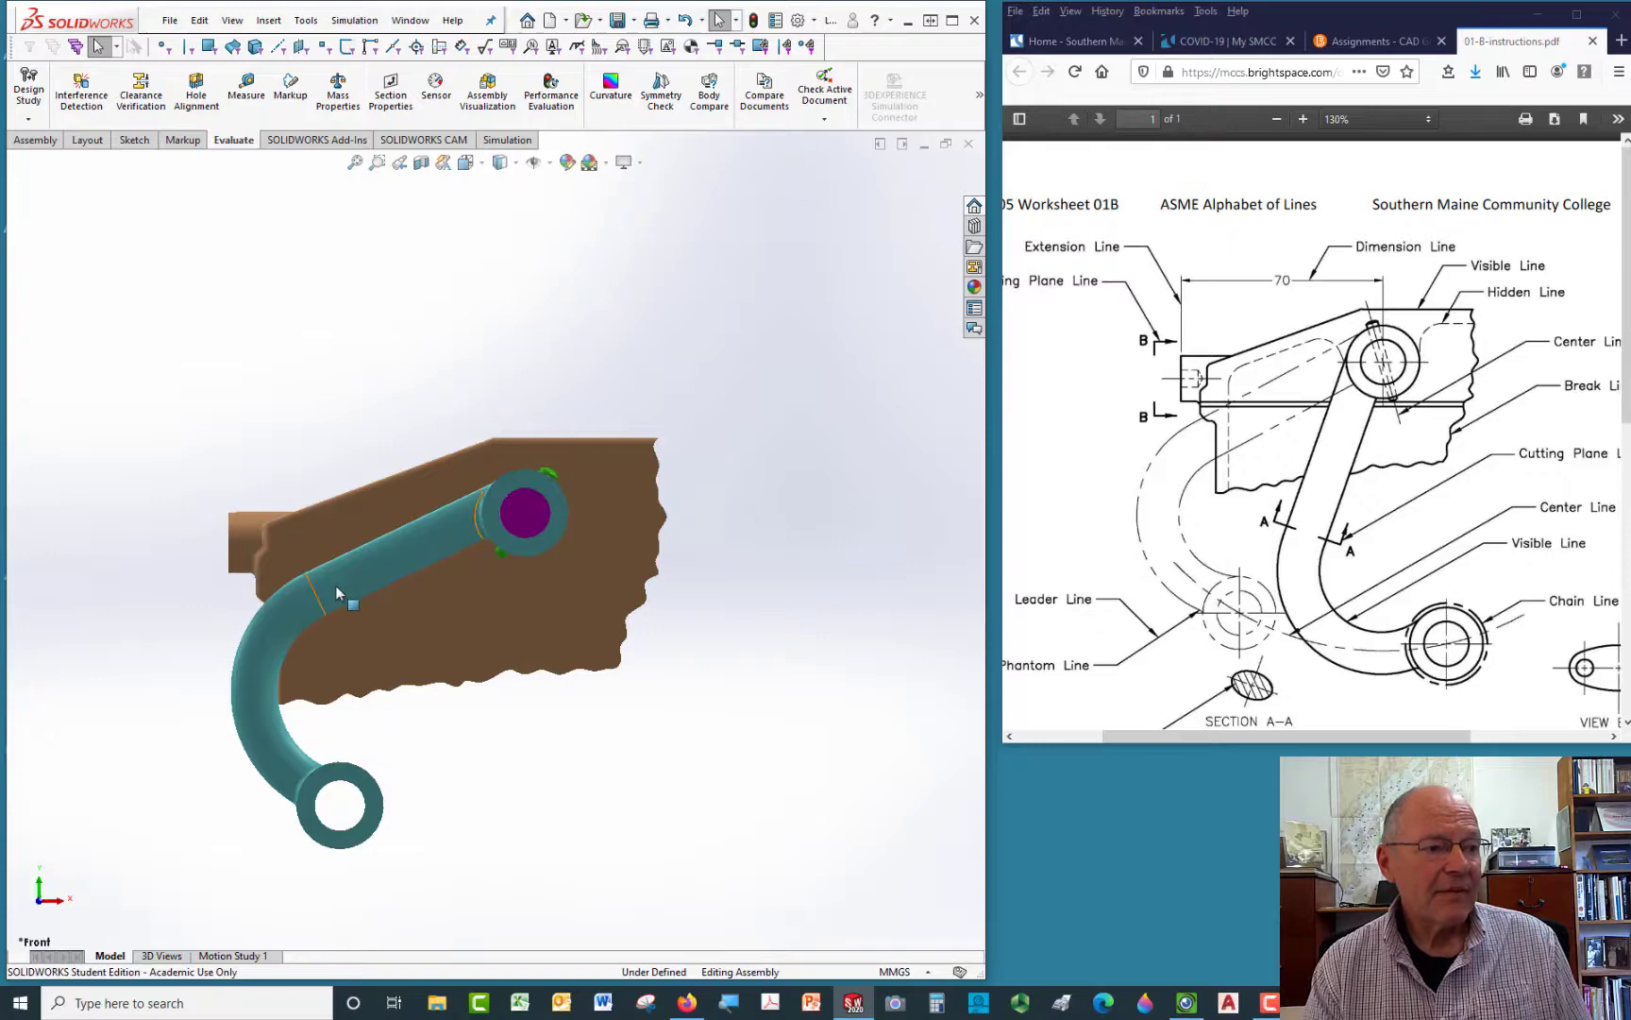
Swing the crank arm down to hang almost straight from its pin, then bring up the PDF
left_click_drag(335, 592, 595, 692)
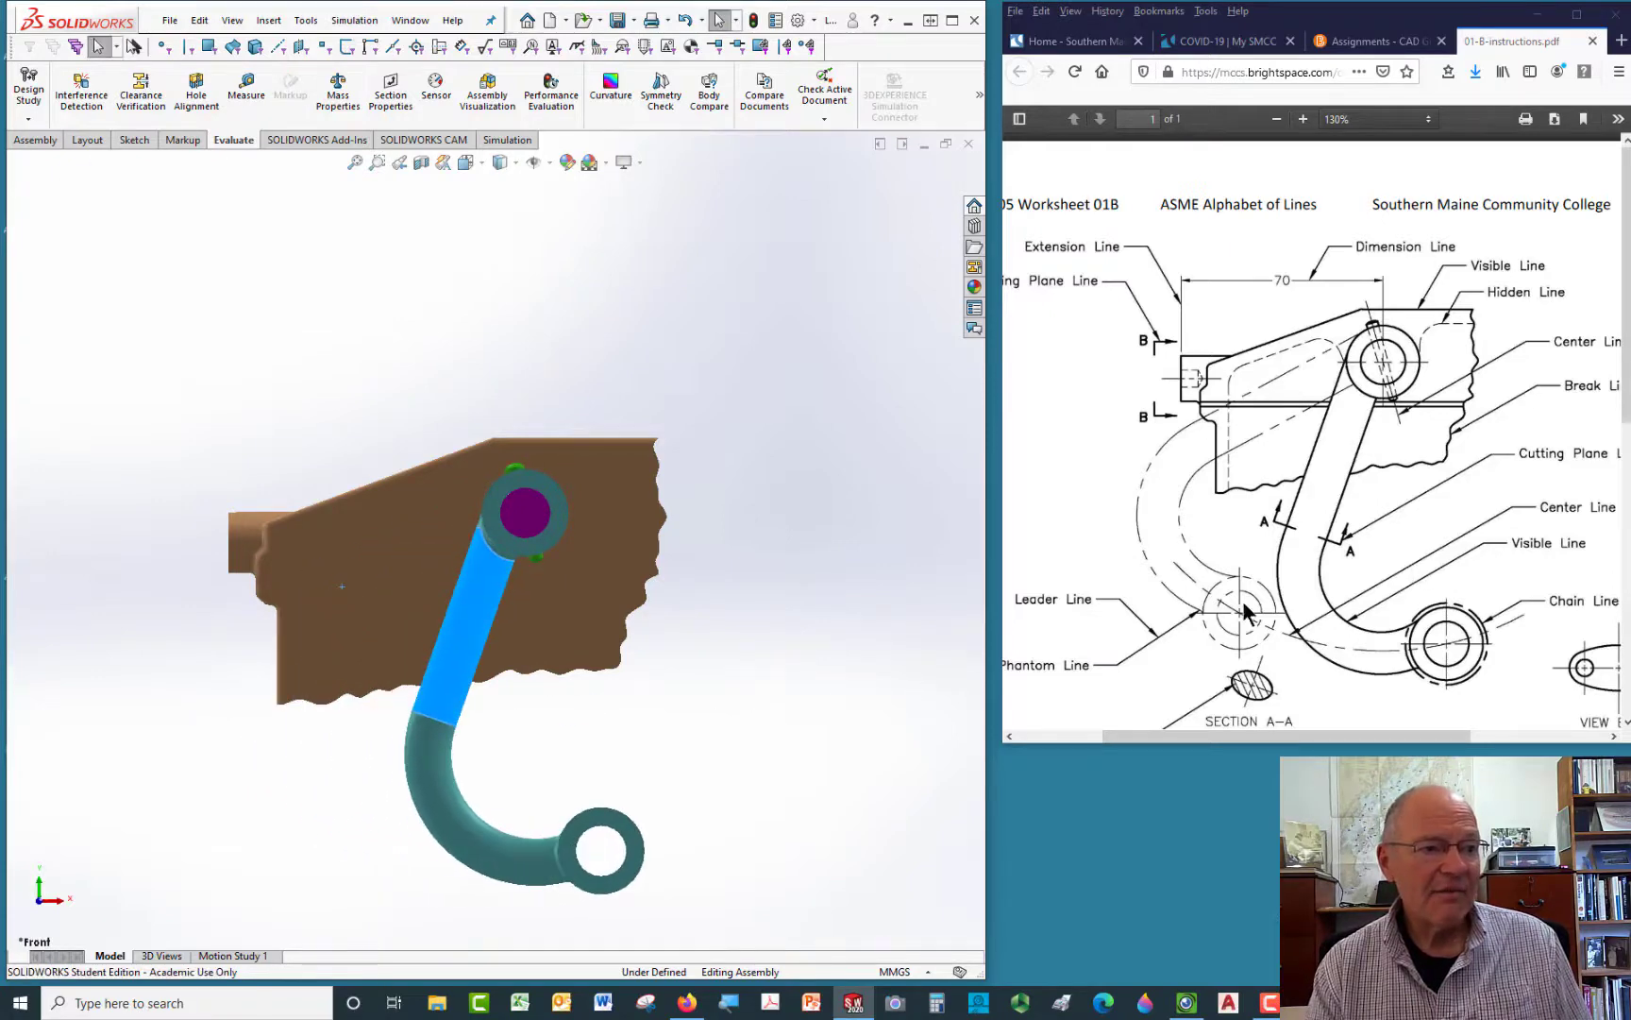
scroll(1465, 556, "down", 3)
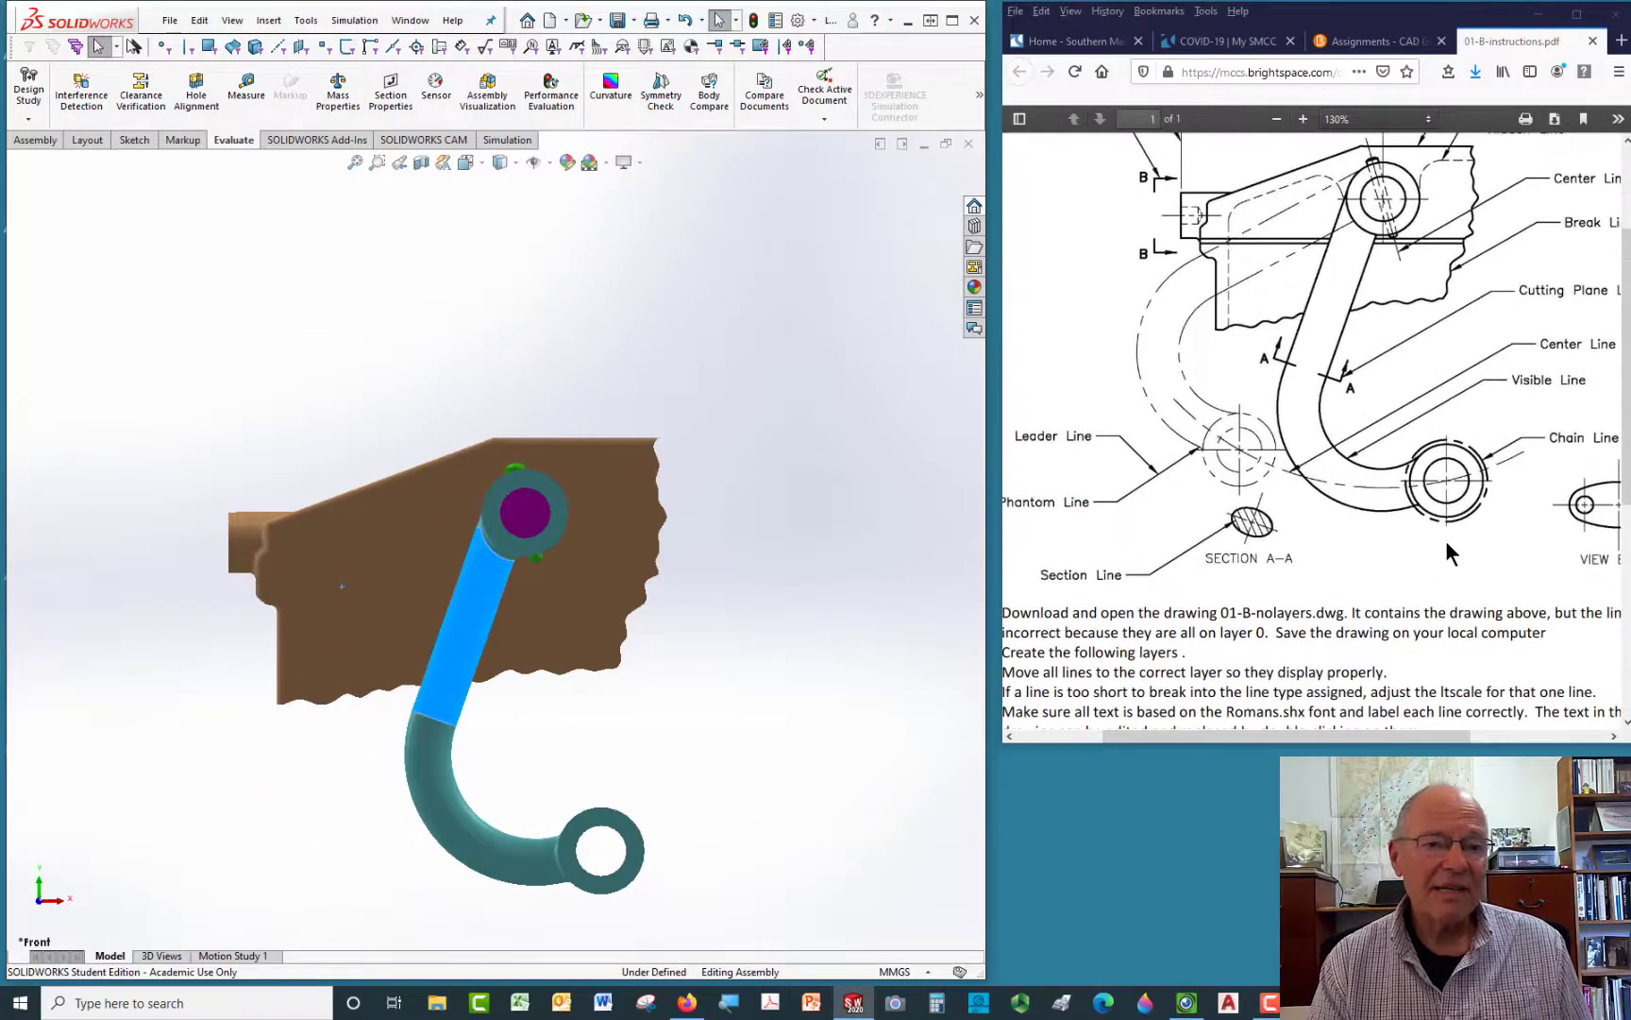
left_click(1508, 556)
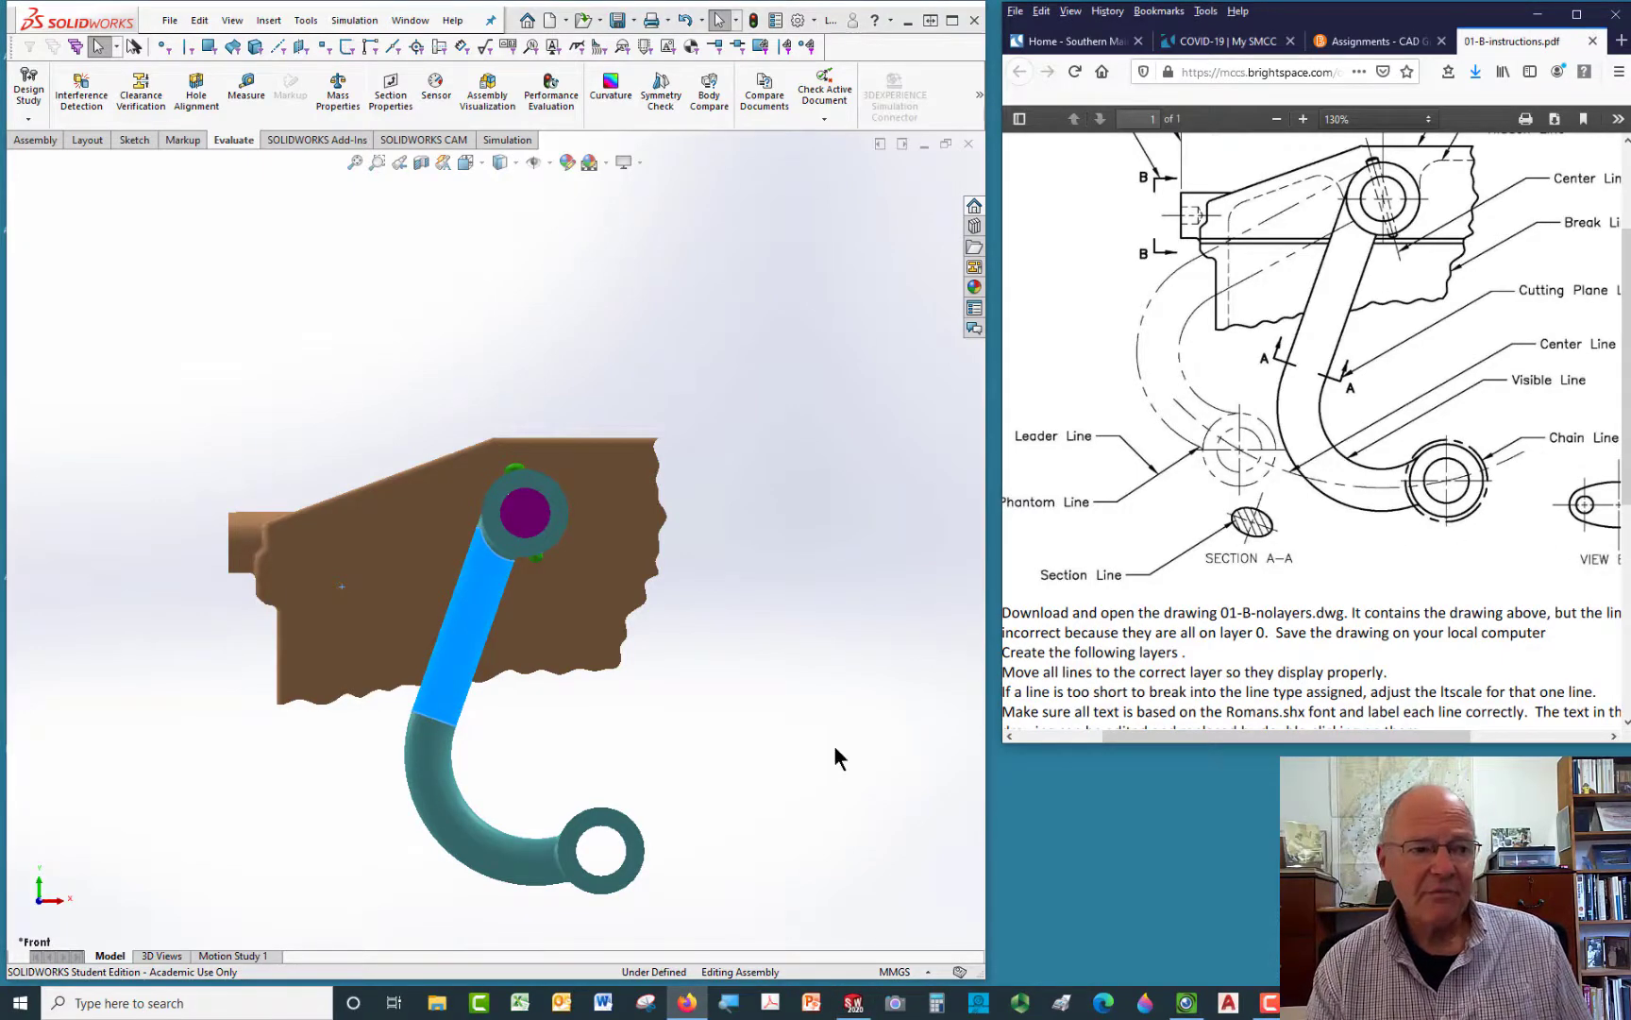
left_click(595, 772)
scroll(652, 809, "up", 3)
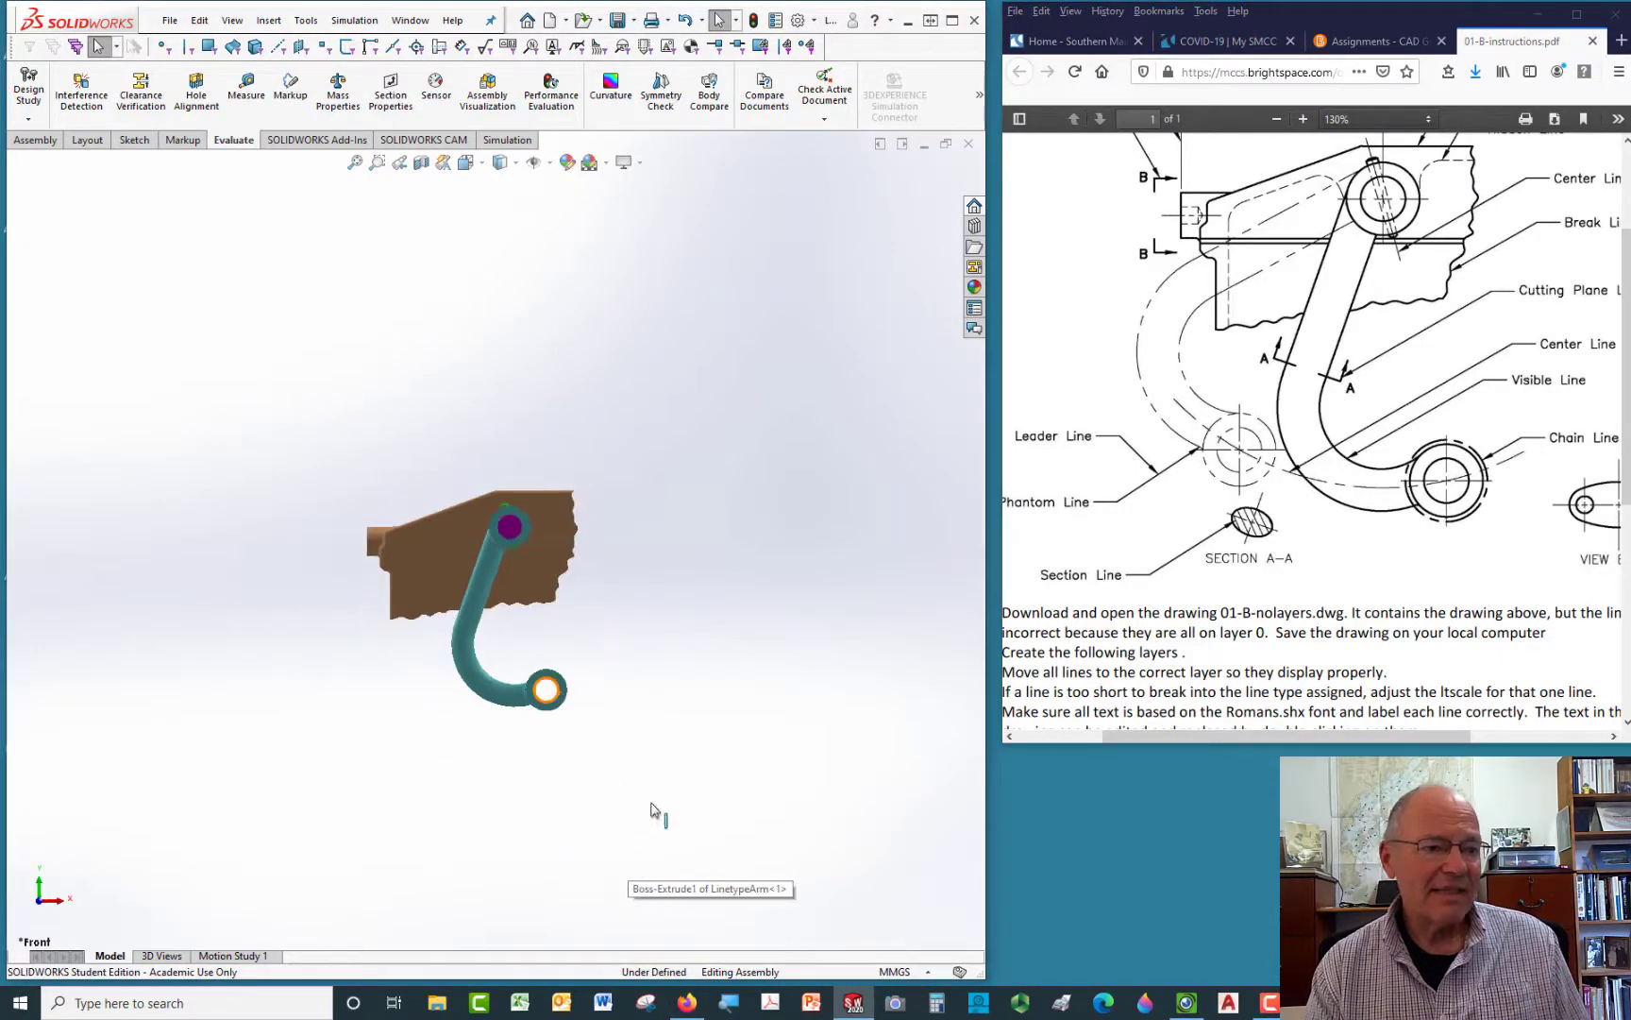
middle_click_drag(651, 810, 506, 739)
scroll(558, 708, "down", 5)
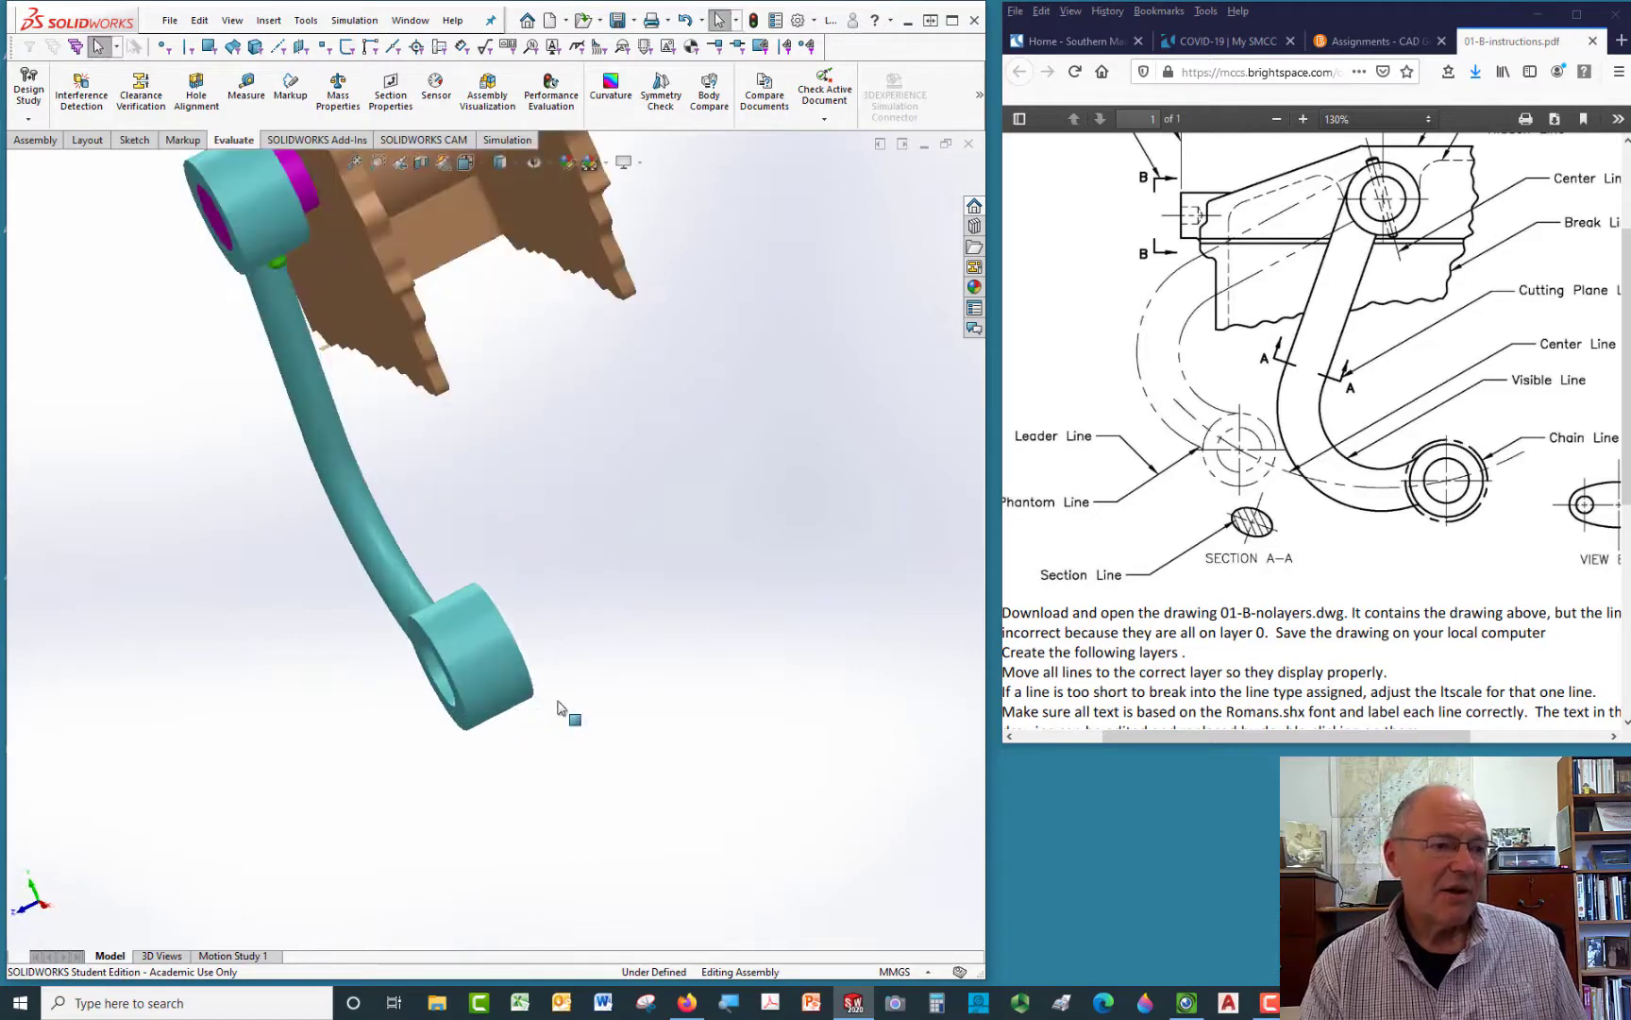
scroll(558, 708, "down", 2)
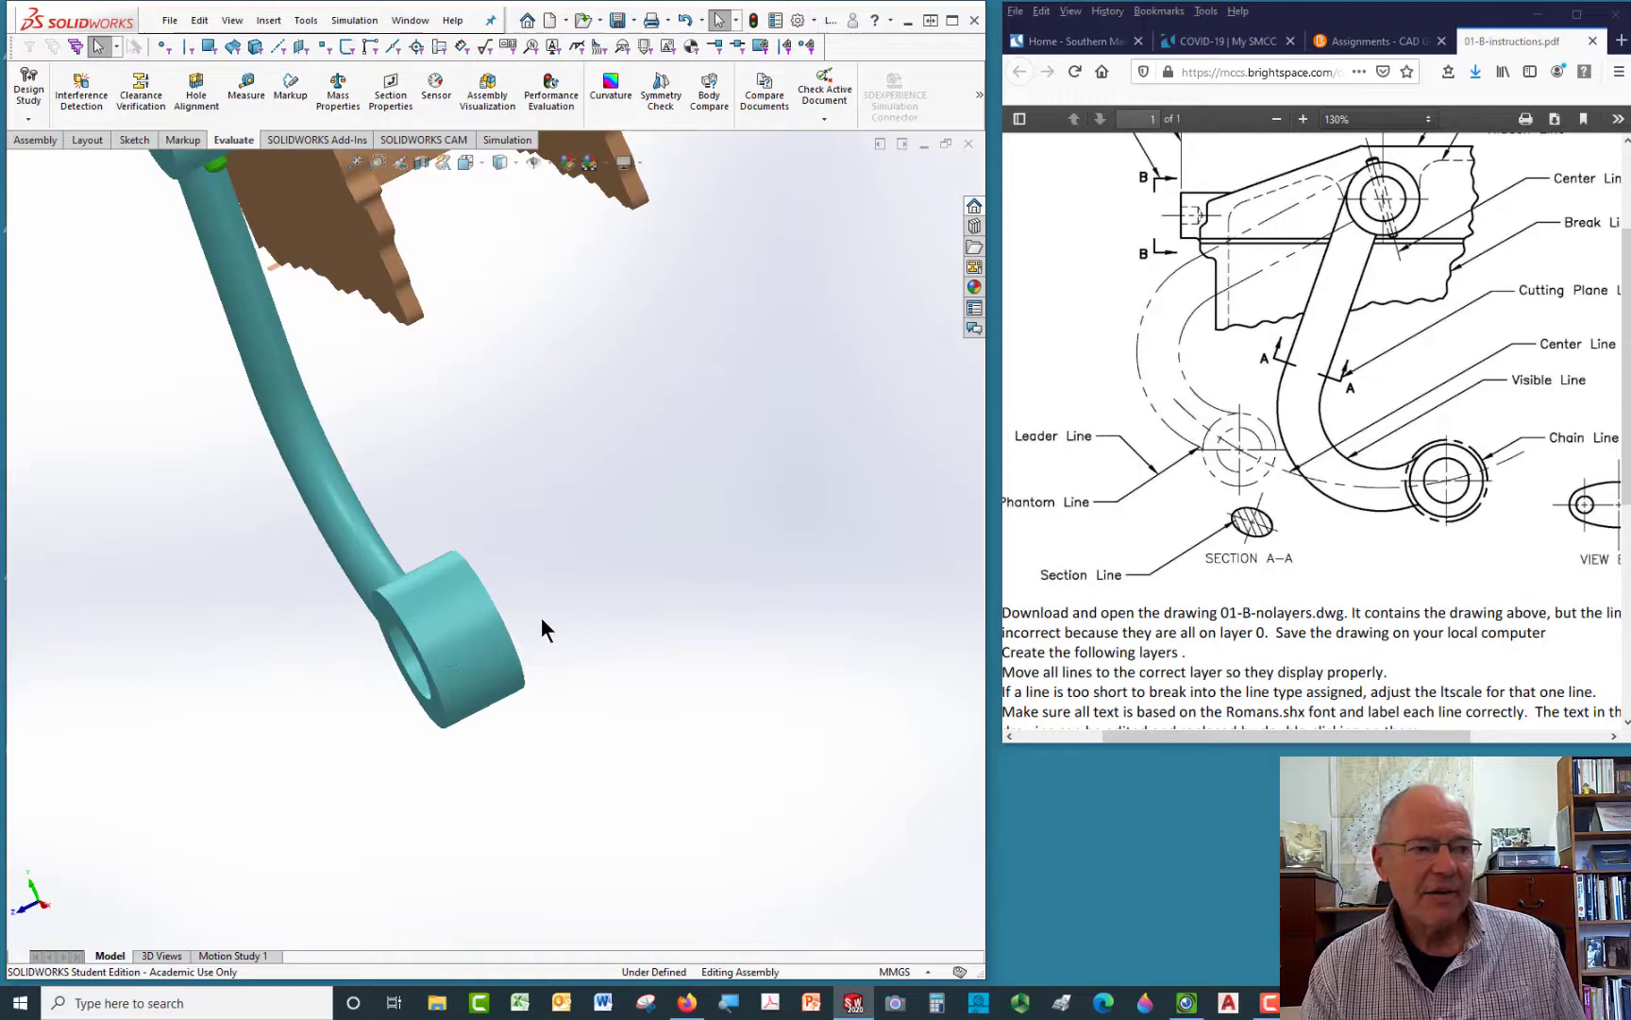
left_click(485, 646)
middle_click_drag(486, 646, 591, 651)
right_click(591, 652)
middle_click_drag(525, 602, 667, 608)
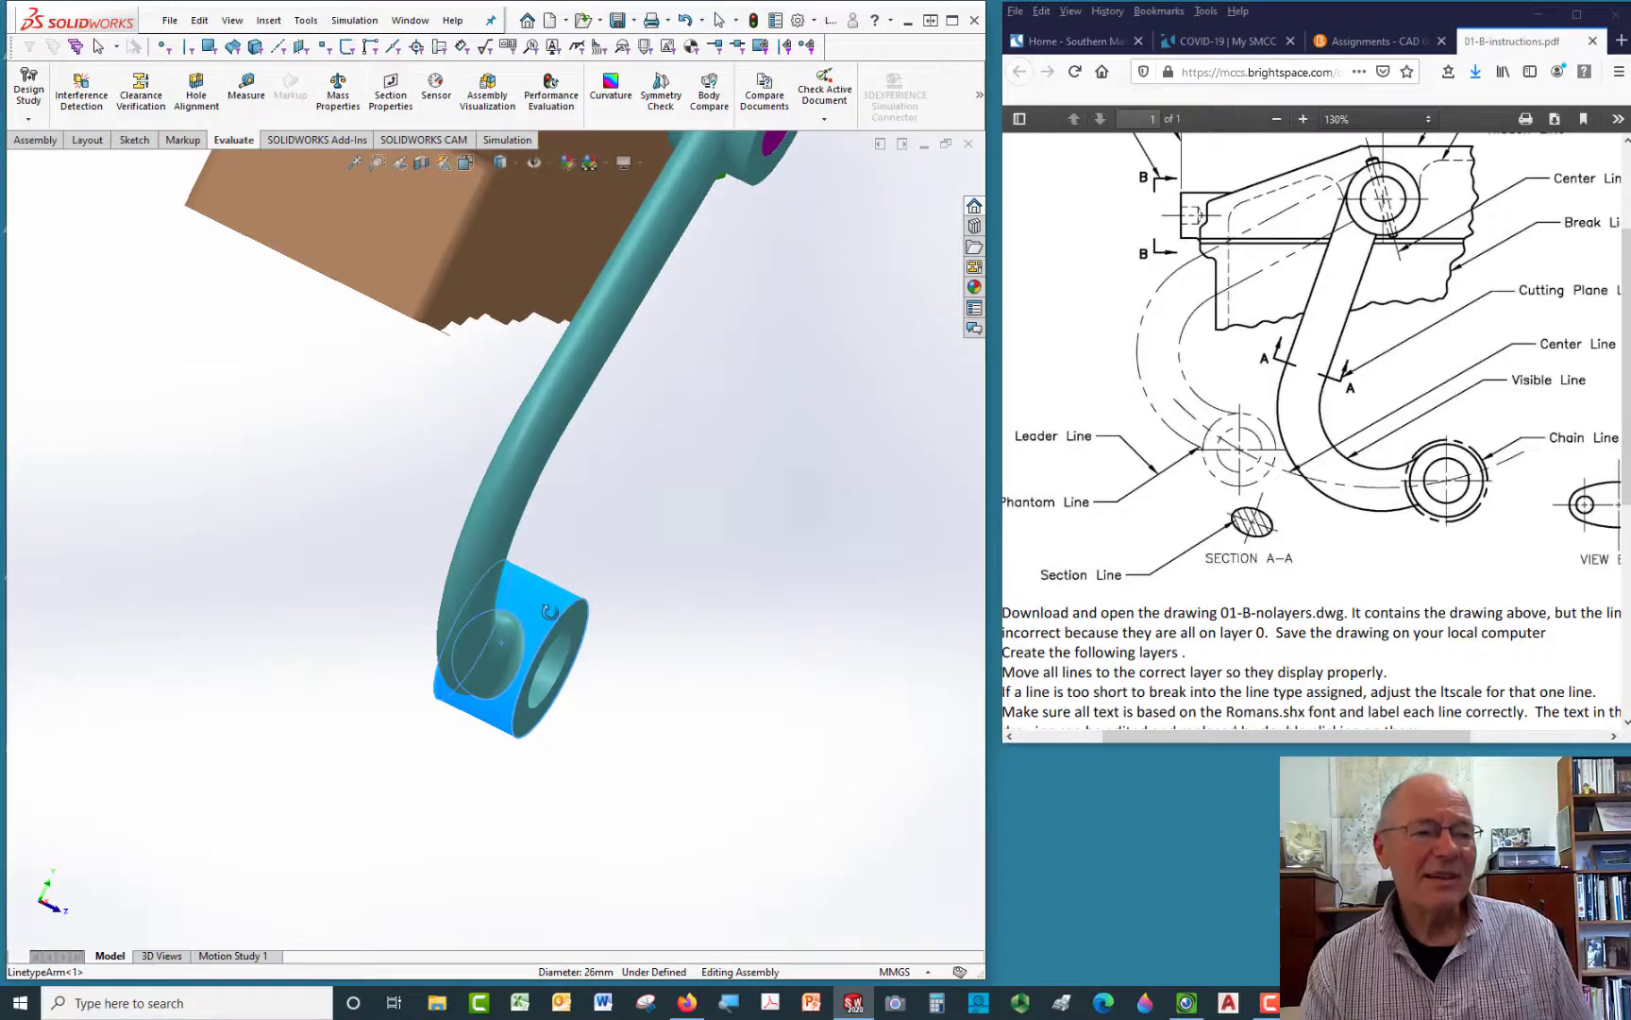
key("Escape")
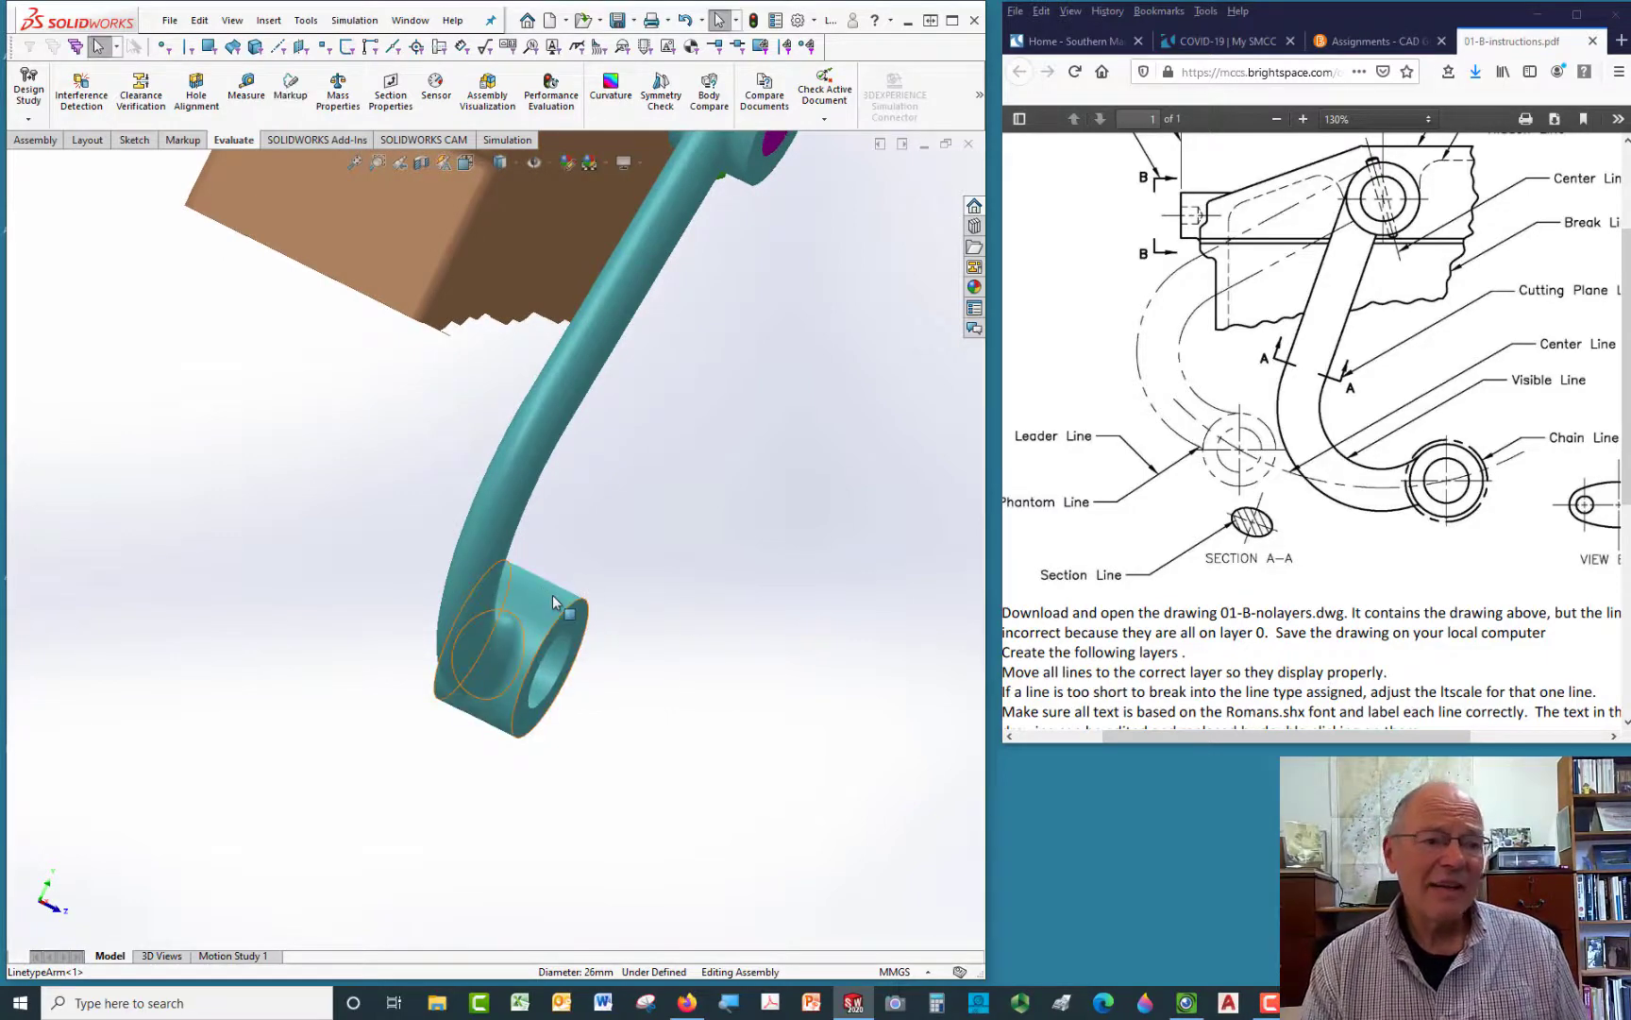
middle_click_drag(578, 583, 567, 591)
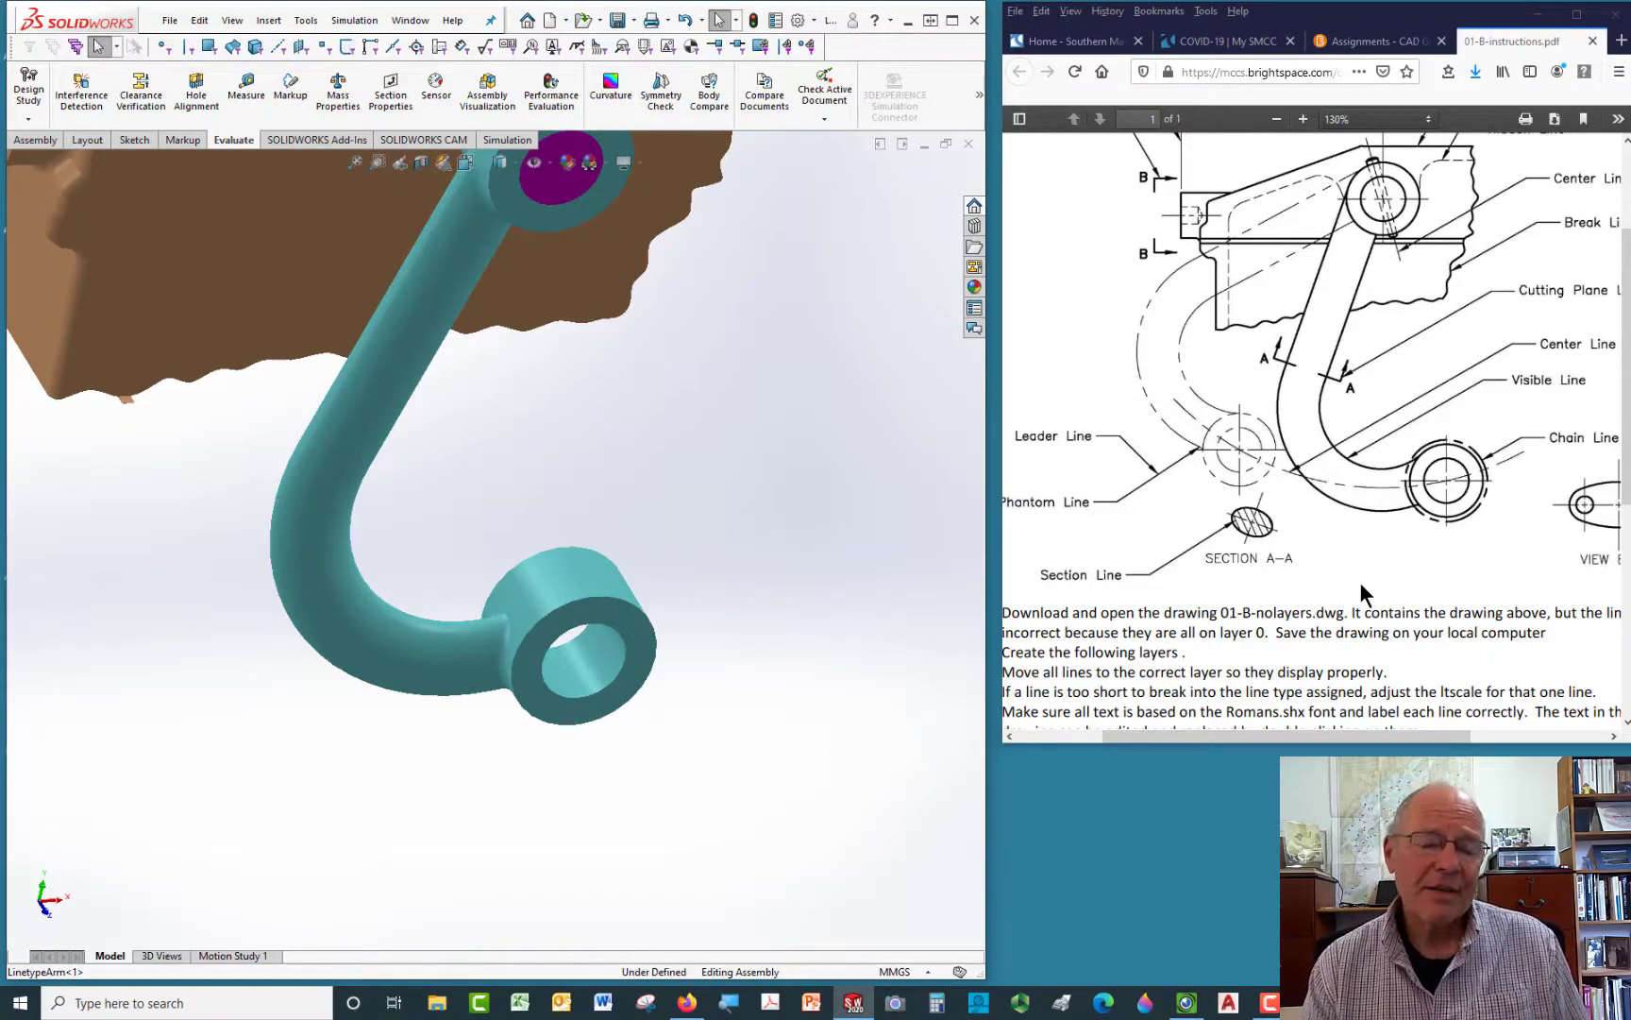
key("space")
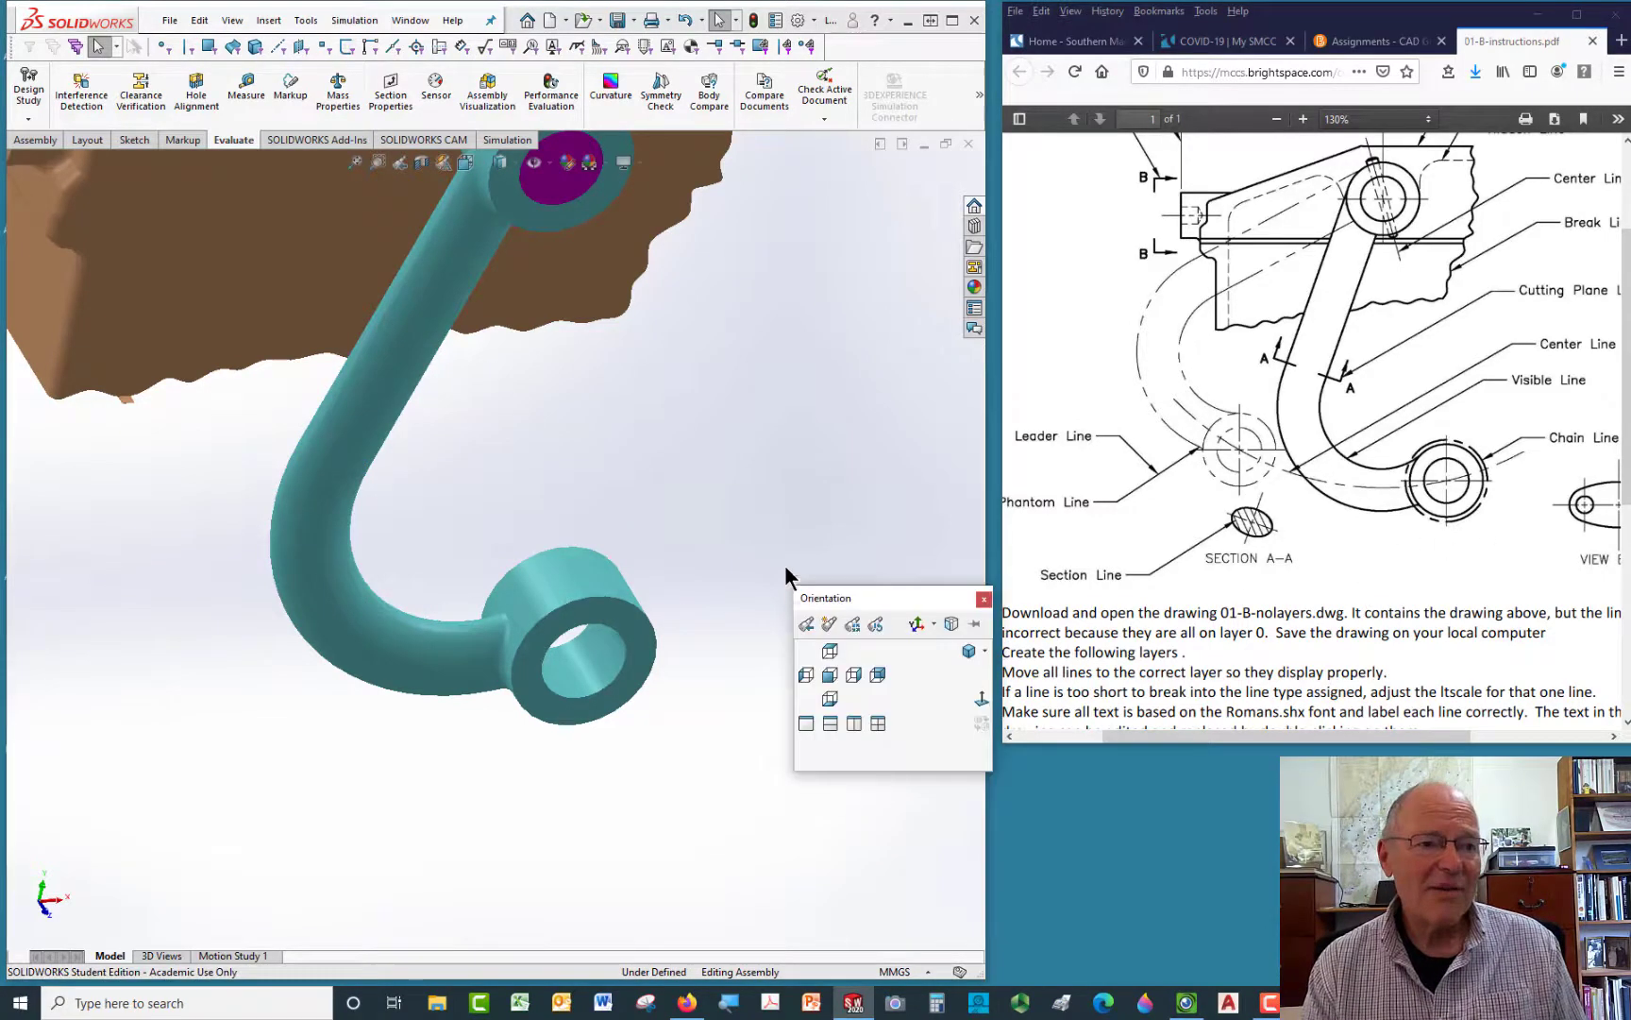
left_click(843, 674)
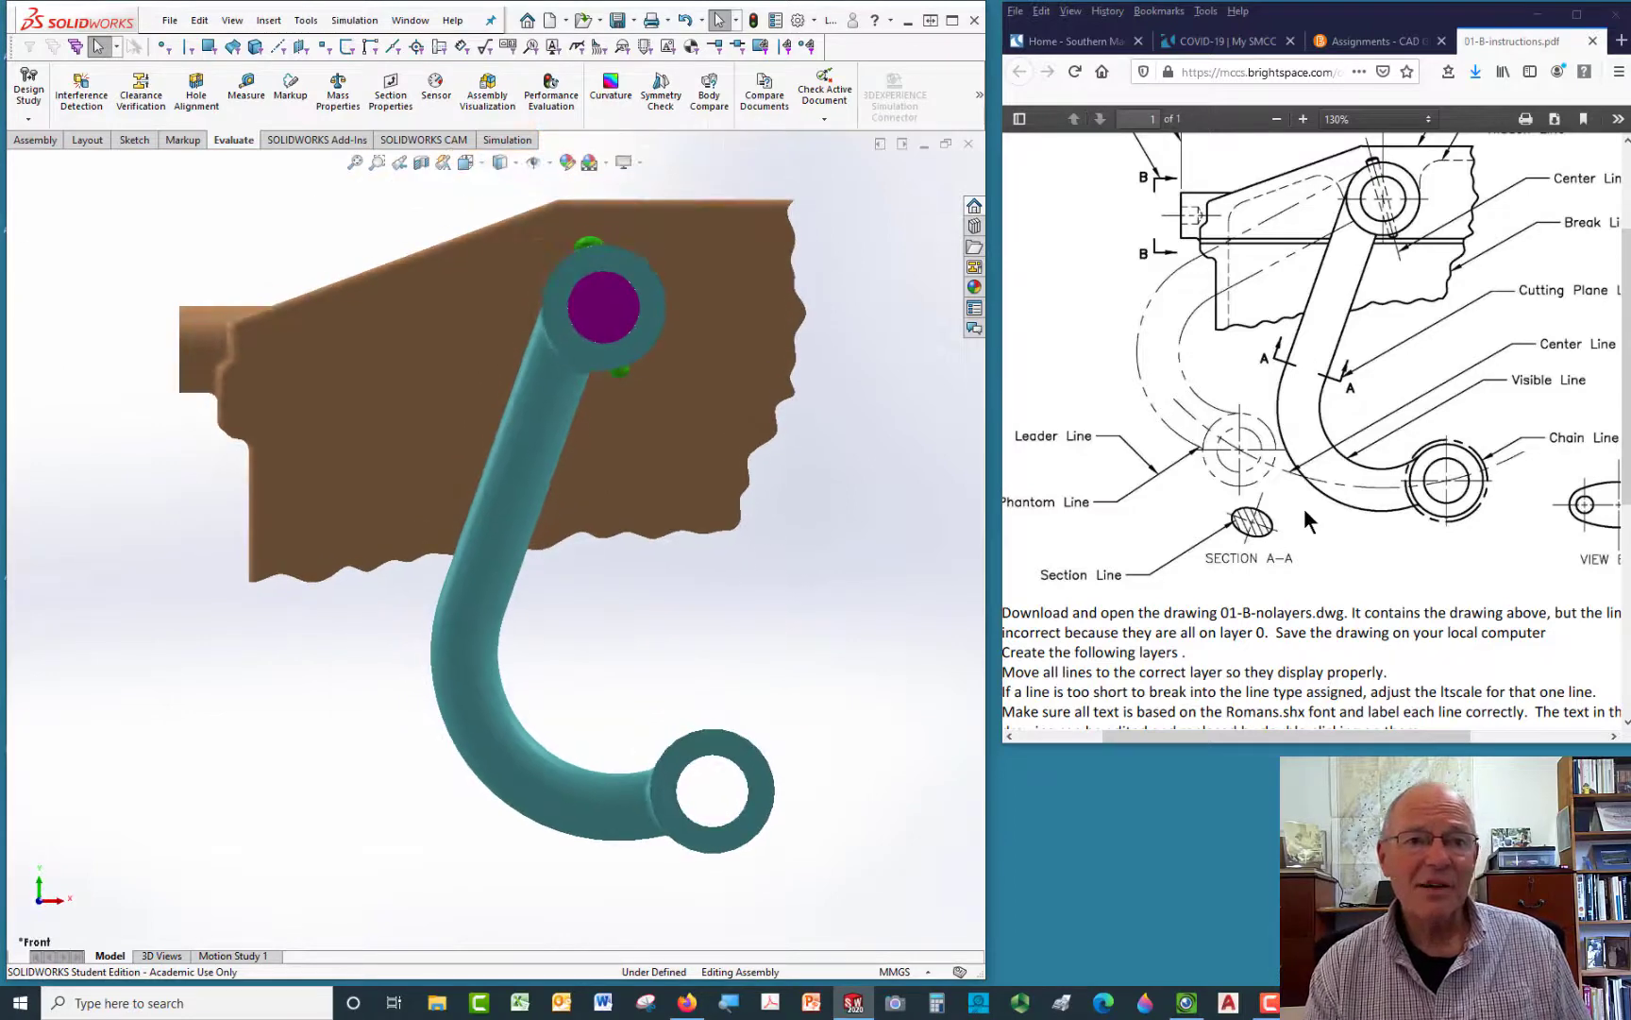